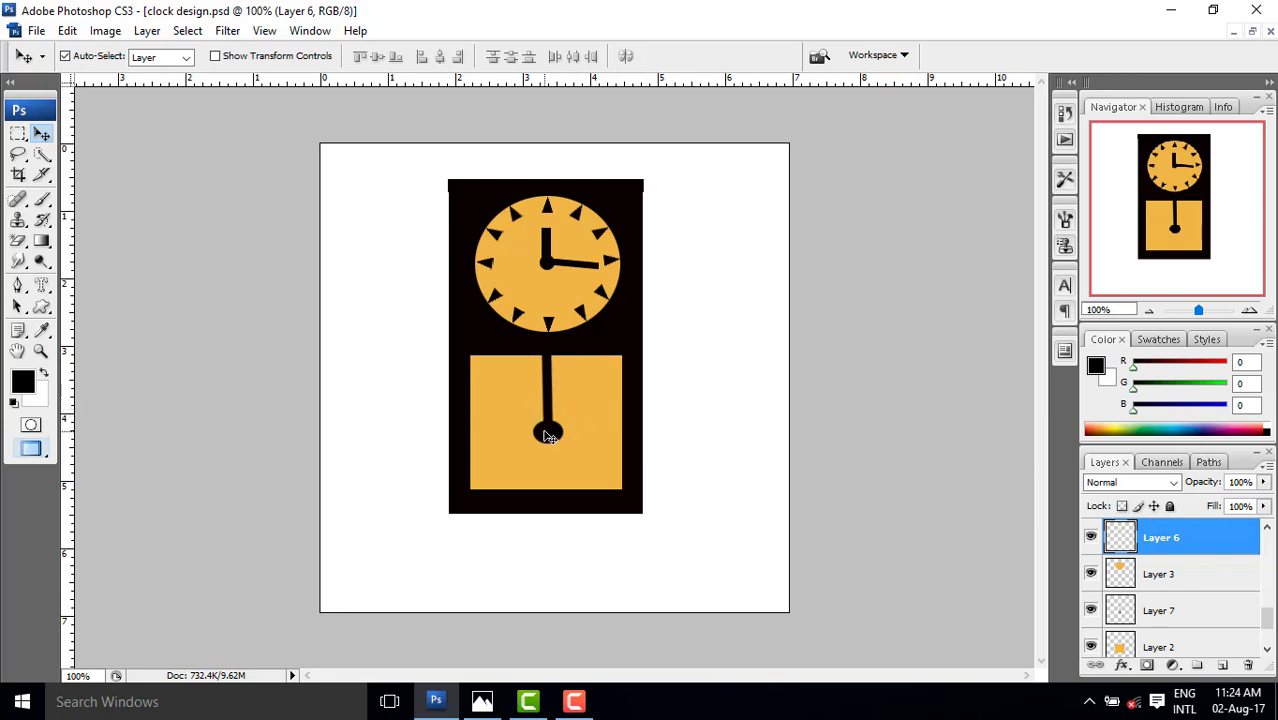
Step: Select the pendulum layer, Layer 7, and duplicate it four times
right_click(548, 435)
left_click(575, 445)
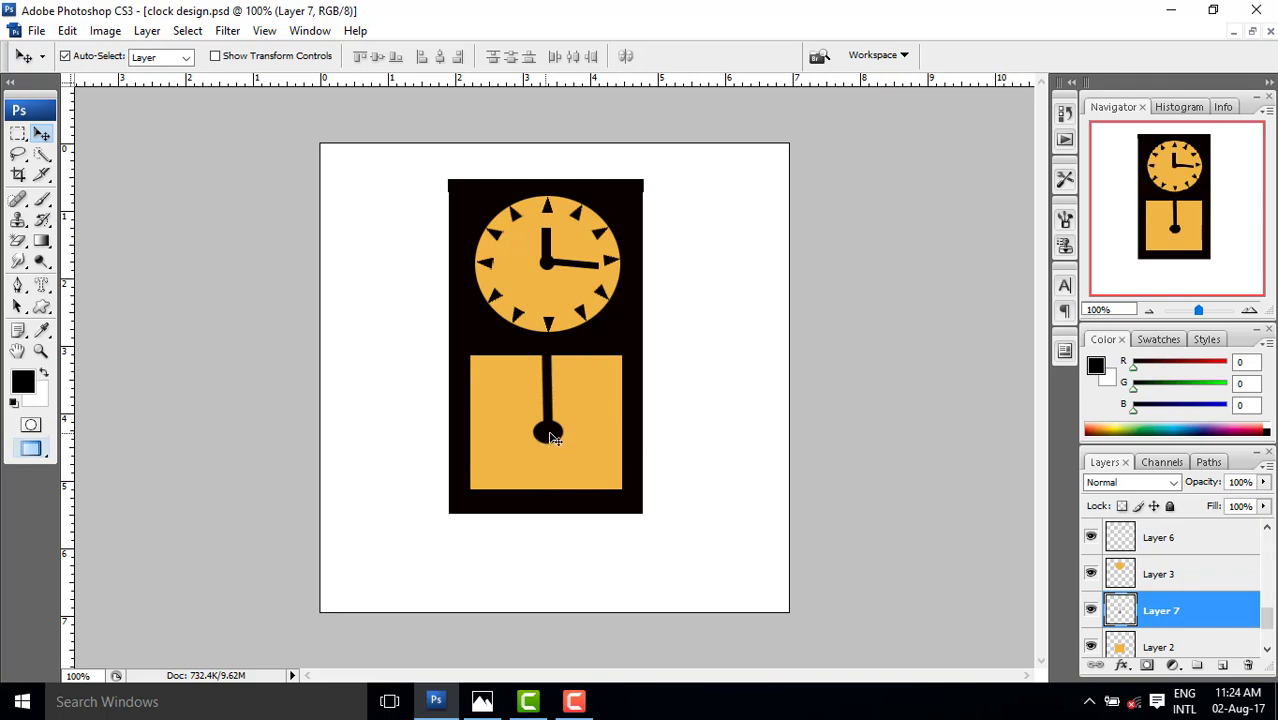
left_click(1090, 610)
left_click(1090, 610)
key("ctrl+j")
key("ctrl+j")
key("ctrl+j")
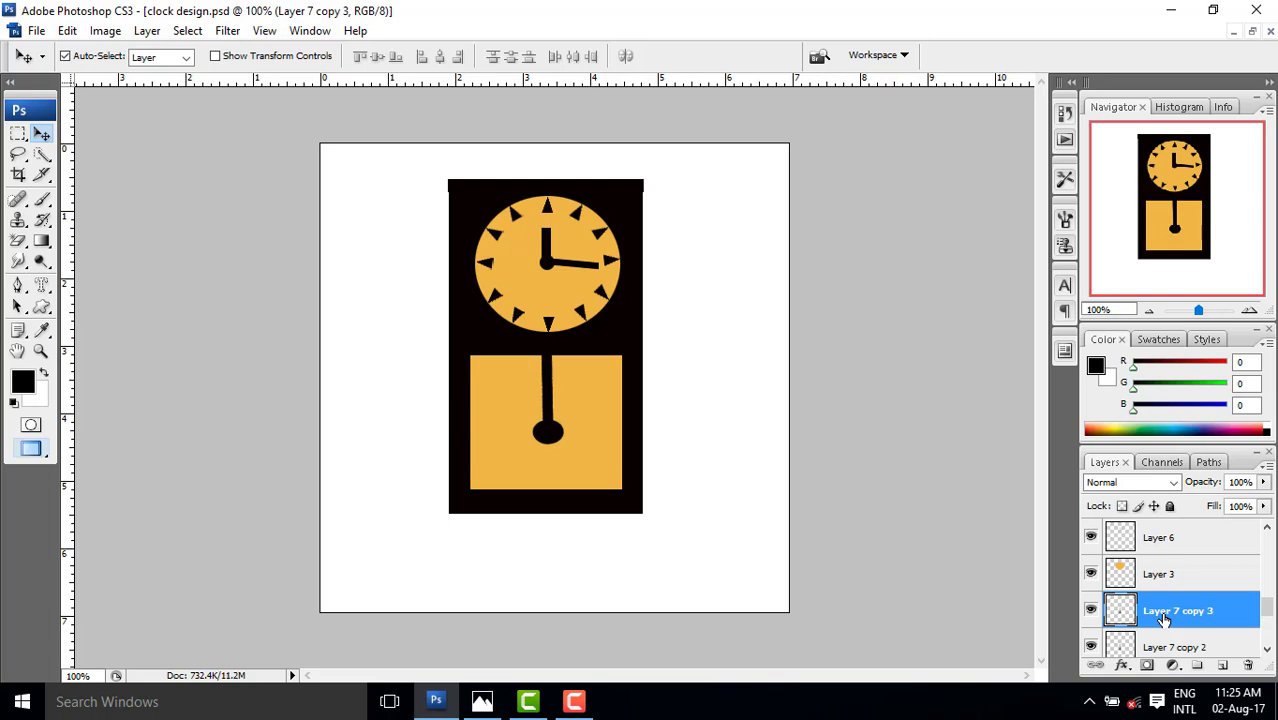
key("ctrl+j")
scroll(1163, 619, "down", 3)
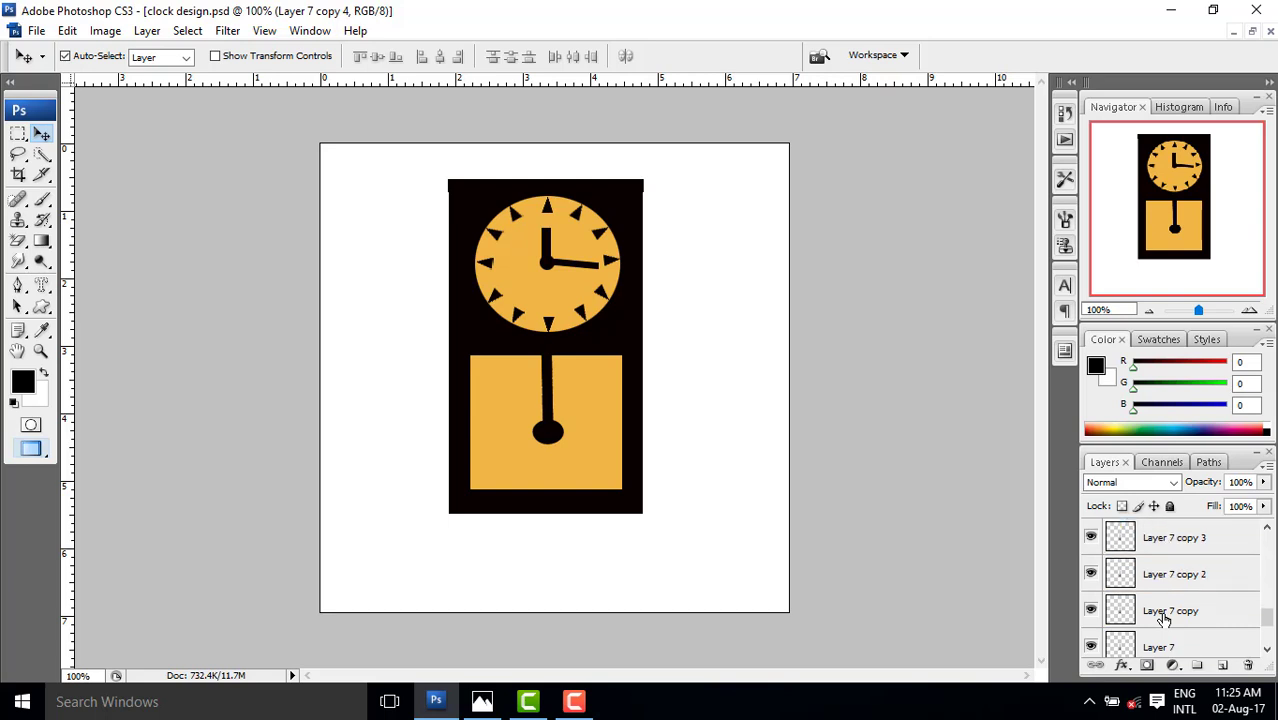
scroll(1163, 619, "down", 1)
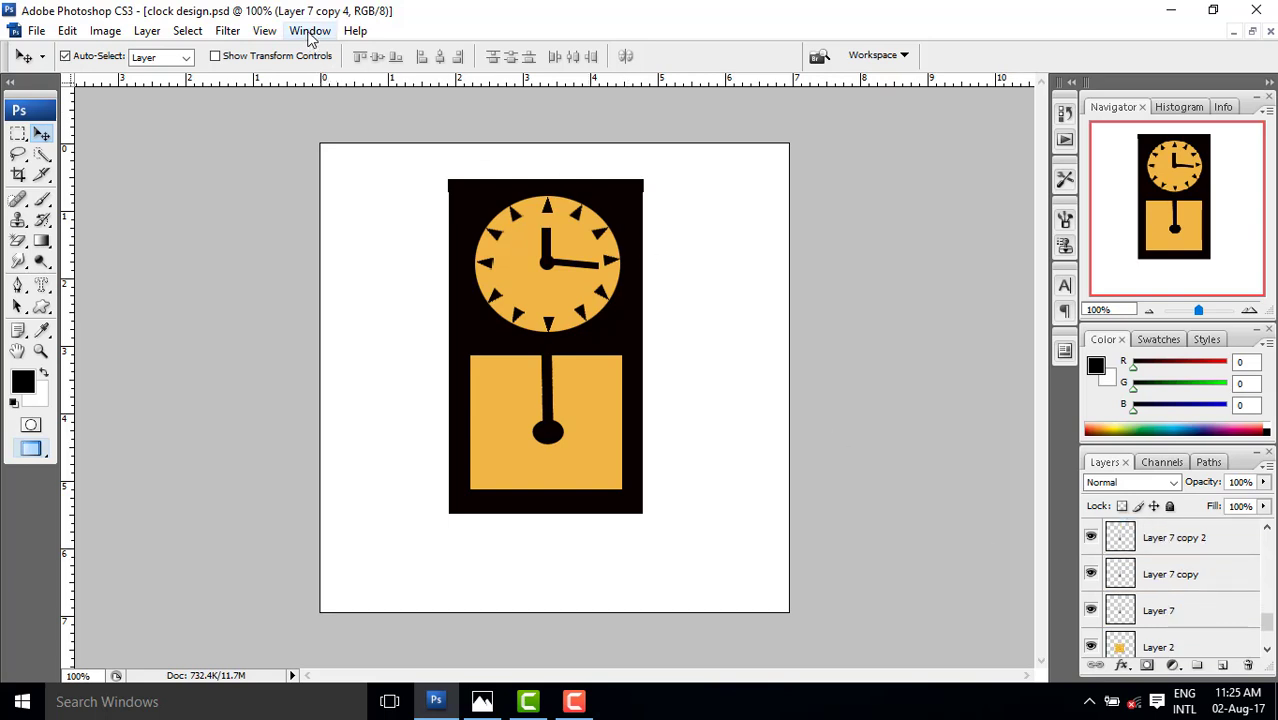
Step: Show the animation frames and delete frames 2 to 6, keeping only the first frame
left_click(310, 32)
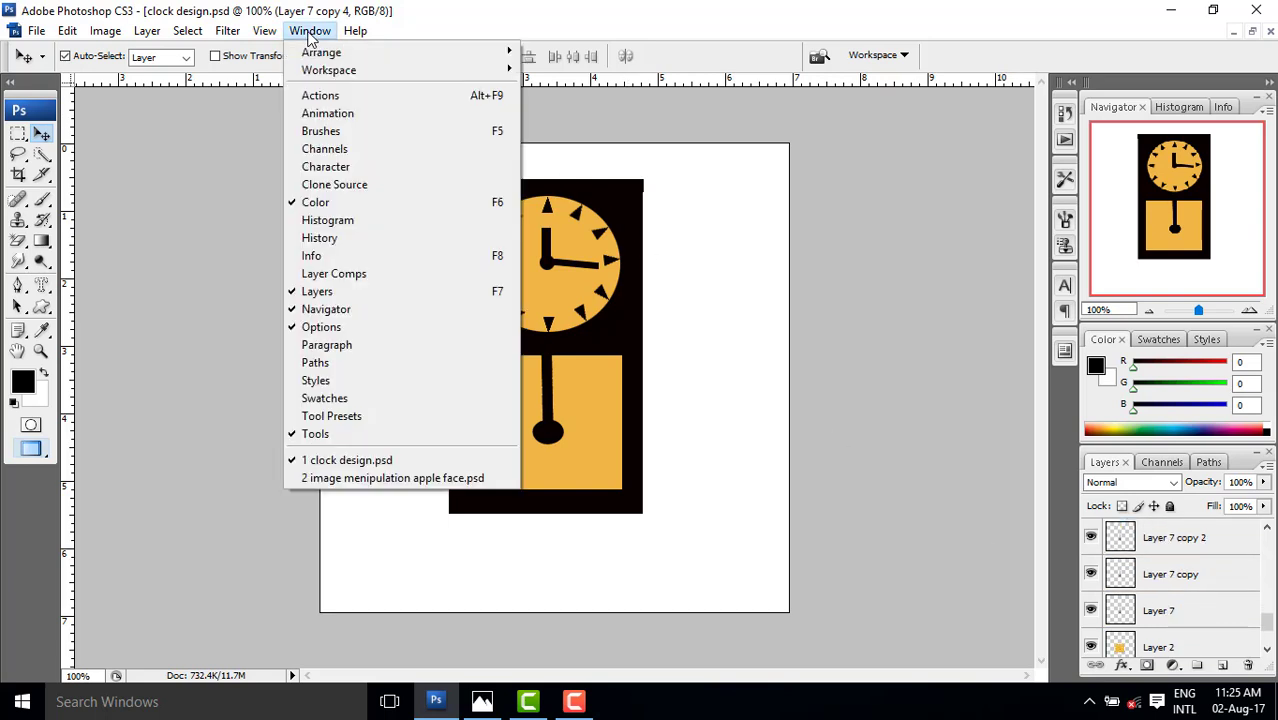
left_click(362, 116)
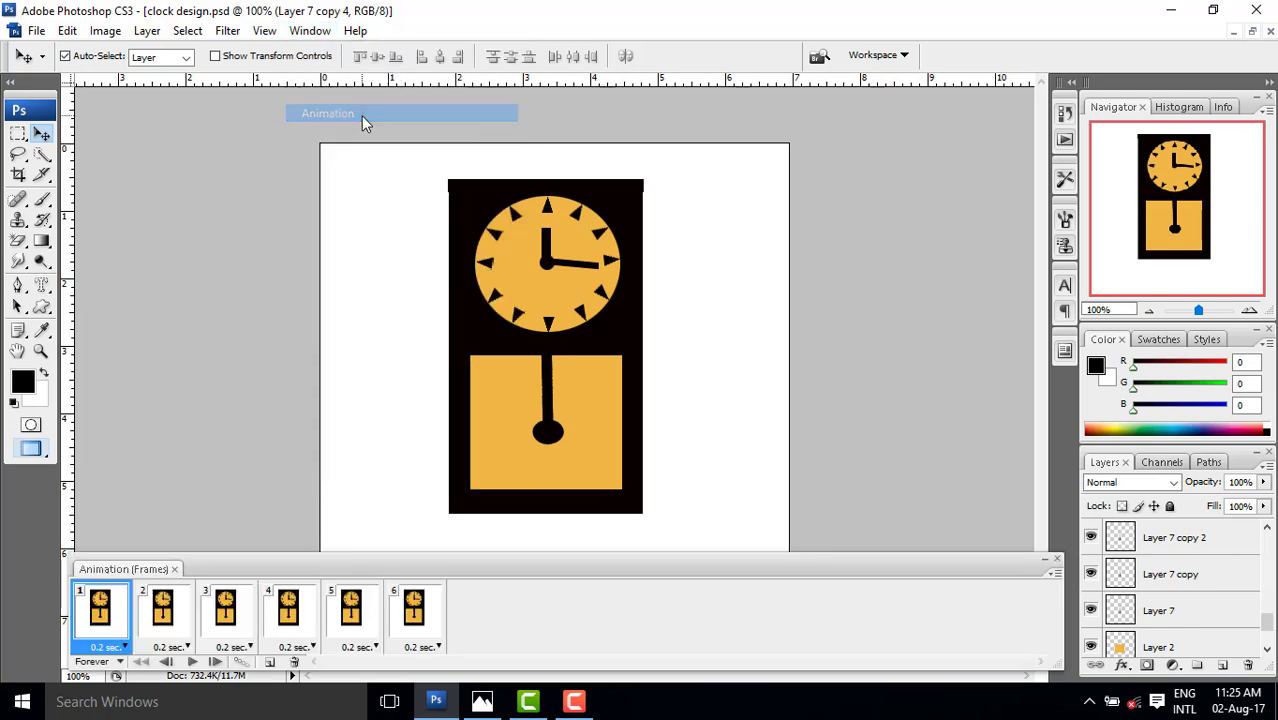
left_click(415, 622)
left_click(162, 616, "shift")
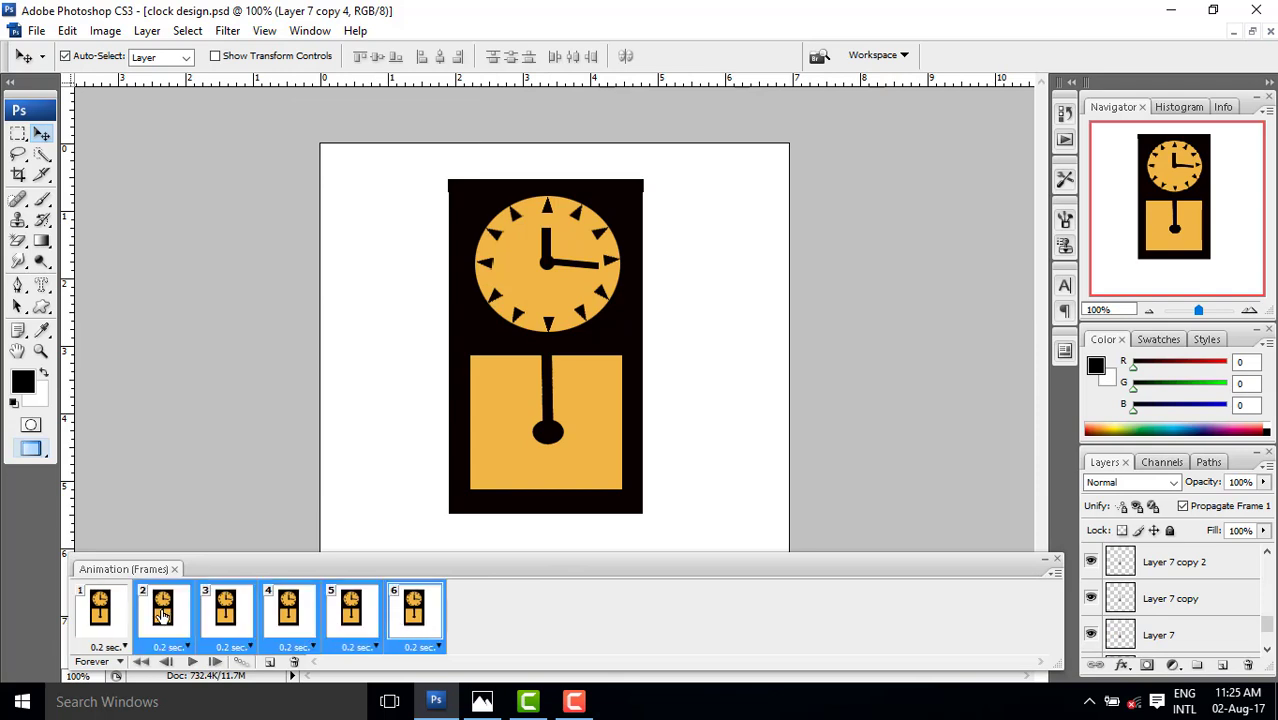
left_click(294, 663)
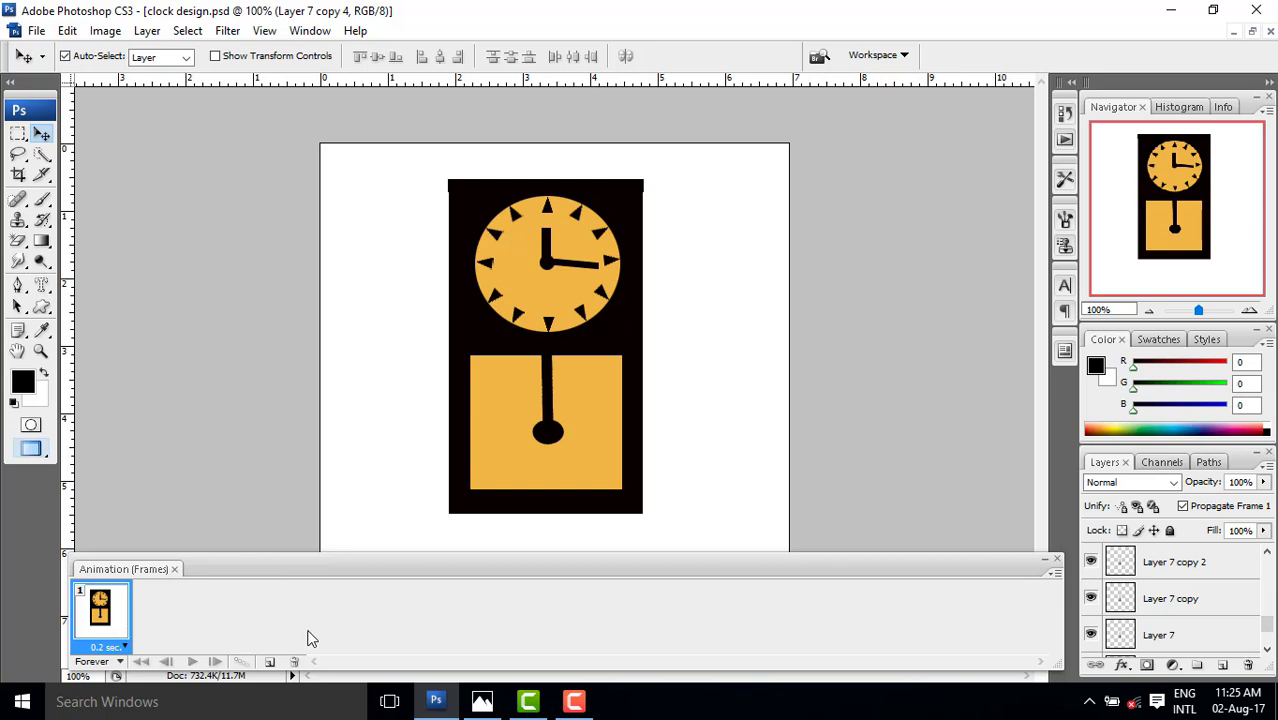
left_click(268, 662)
left_click(268, 662)
left_click(269, 662)
left_click(269, 662)
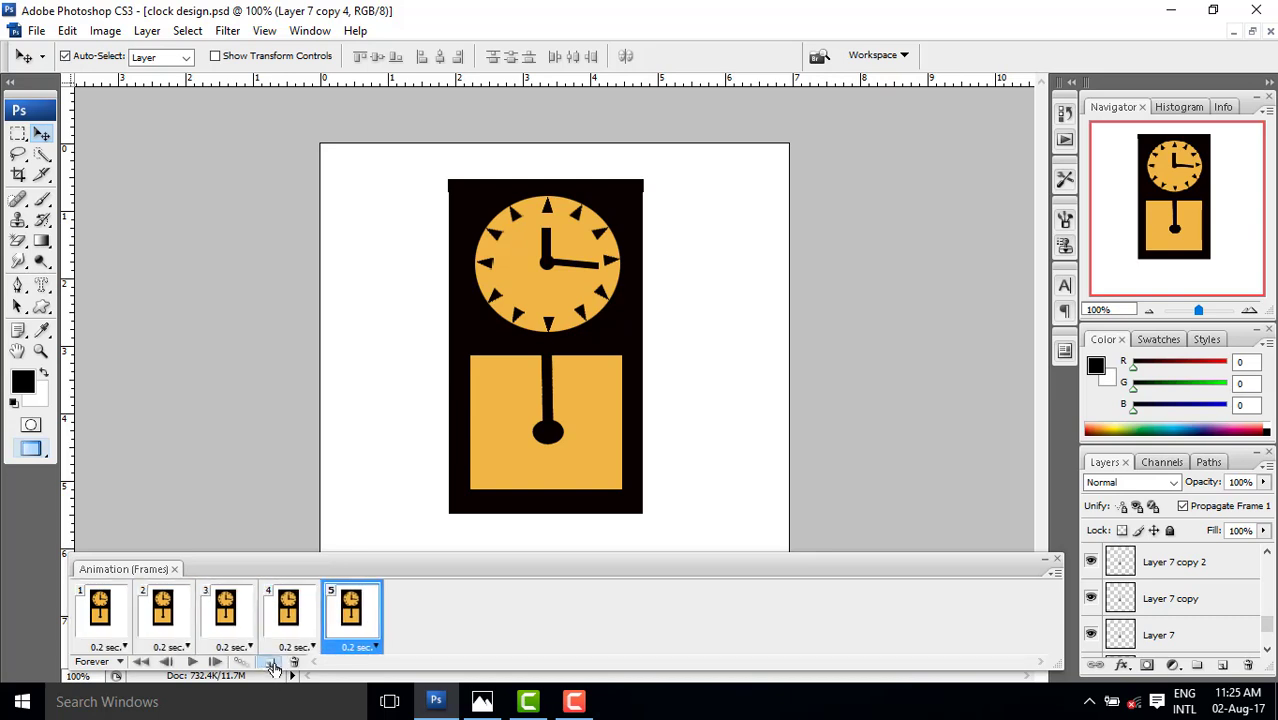
left_click(270, 663)
left_click(271, 663)
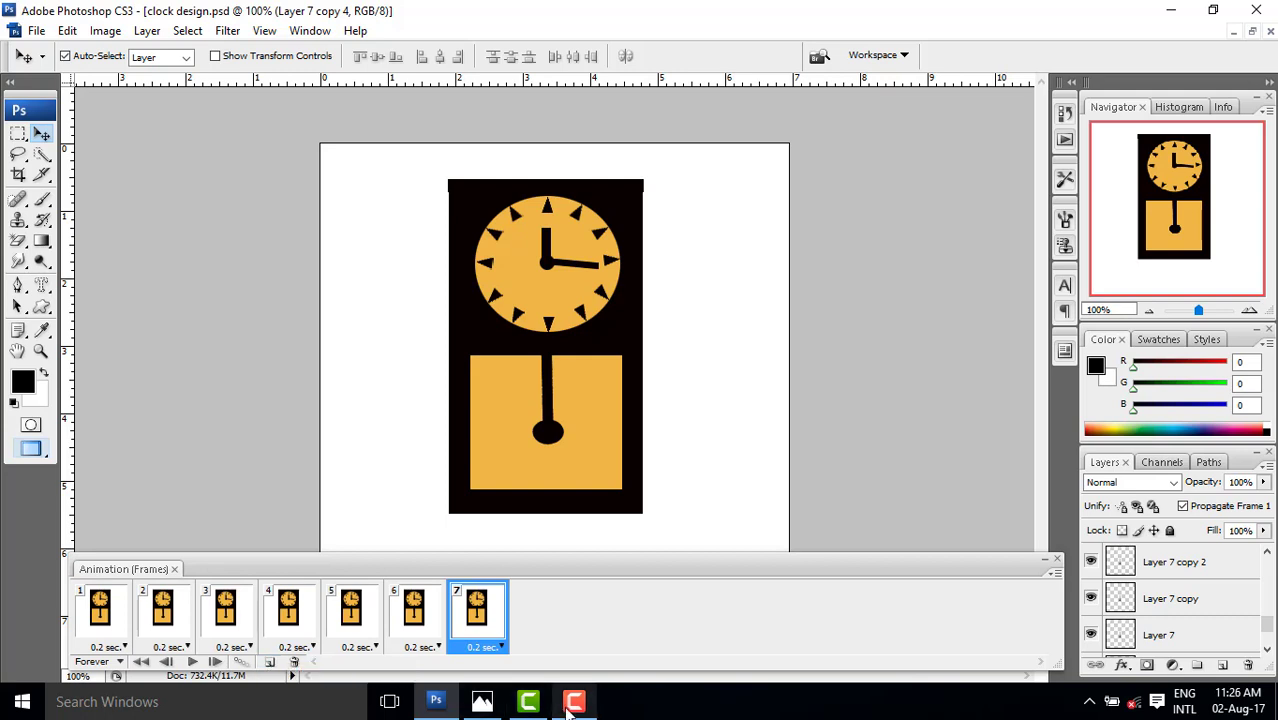
left_click(294, 663)
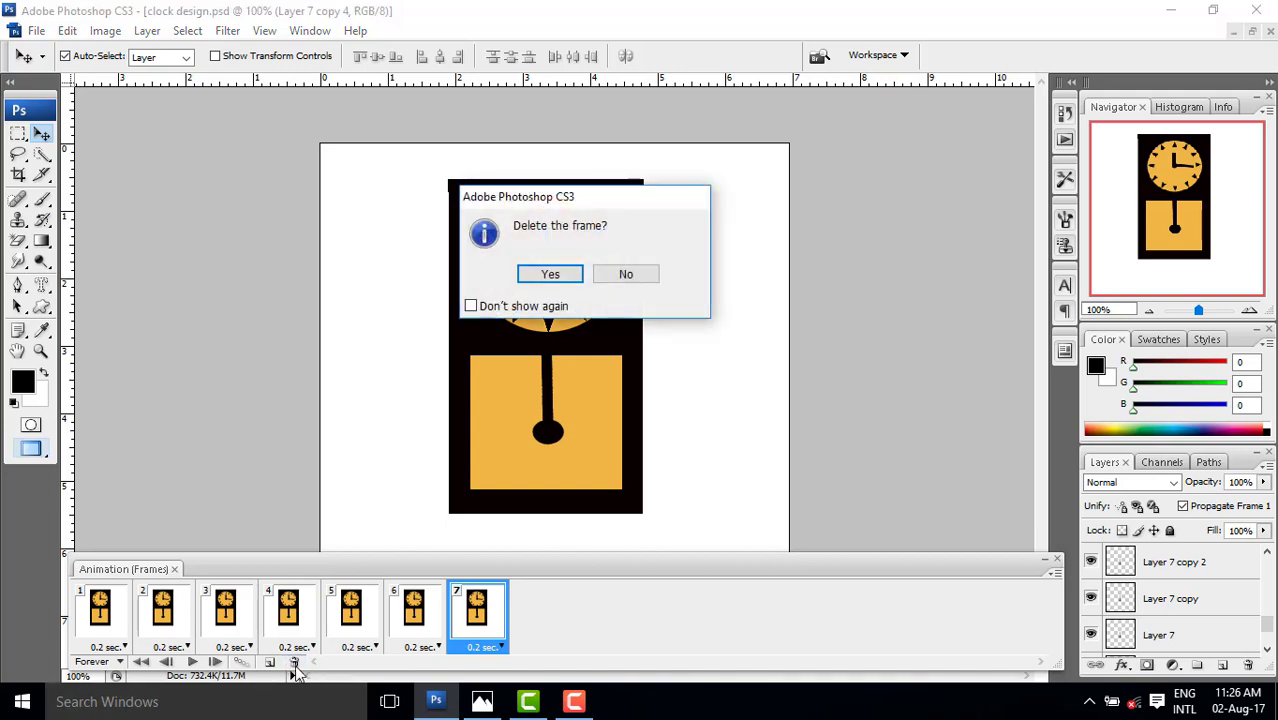
left_click(563, 281)
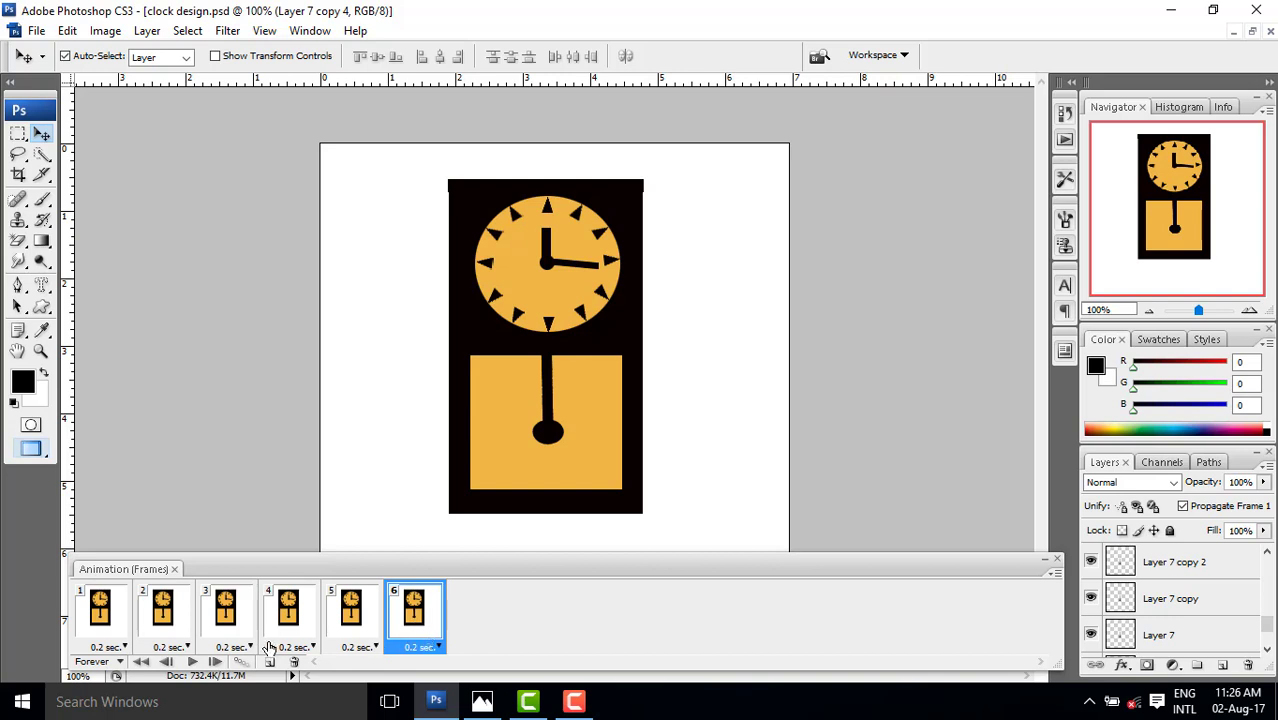
left_click(173, 622, "shift")
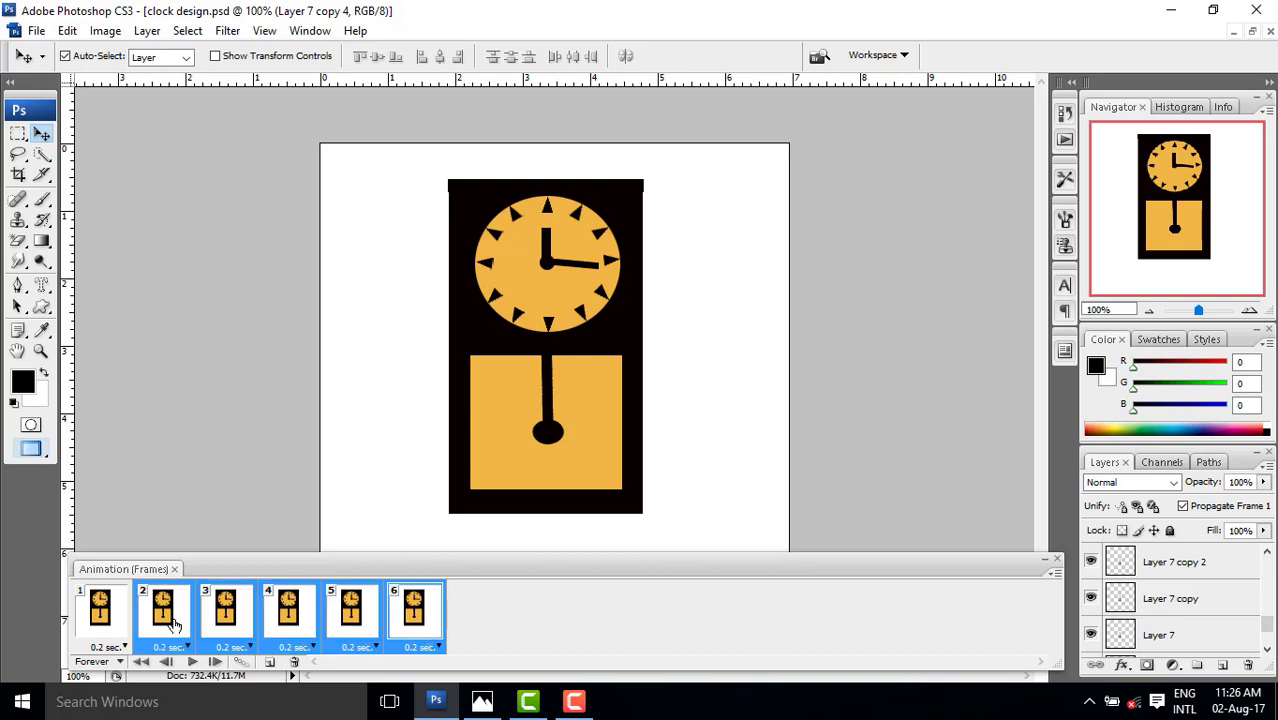
left_click(291, 664)
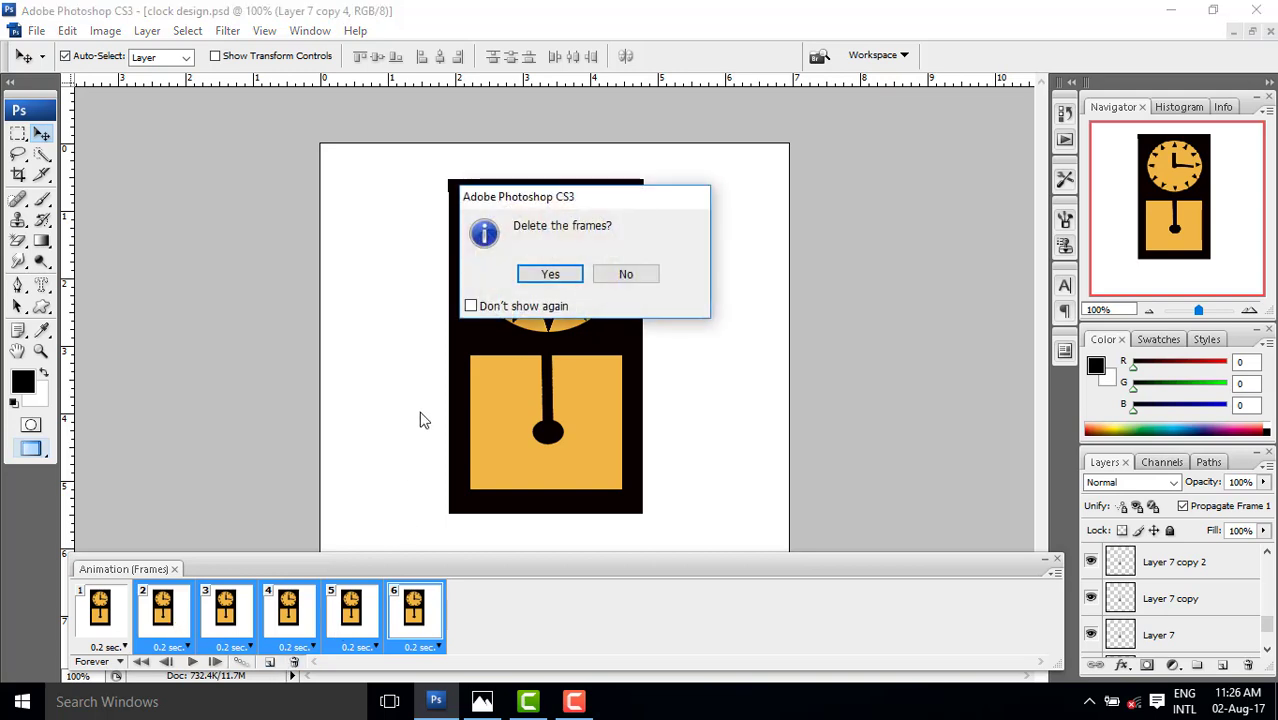
left_click(549, 275)
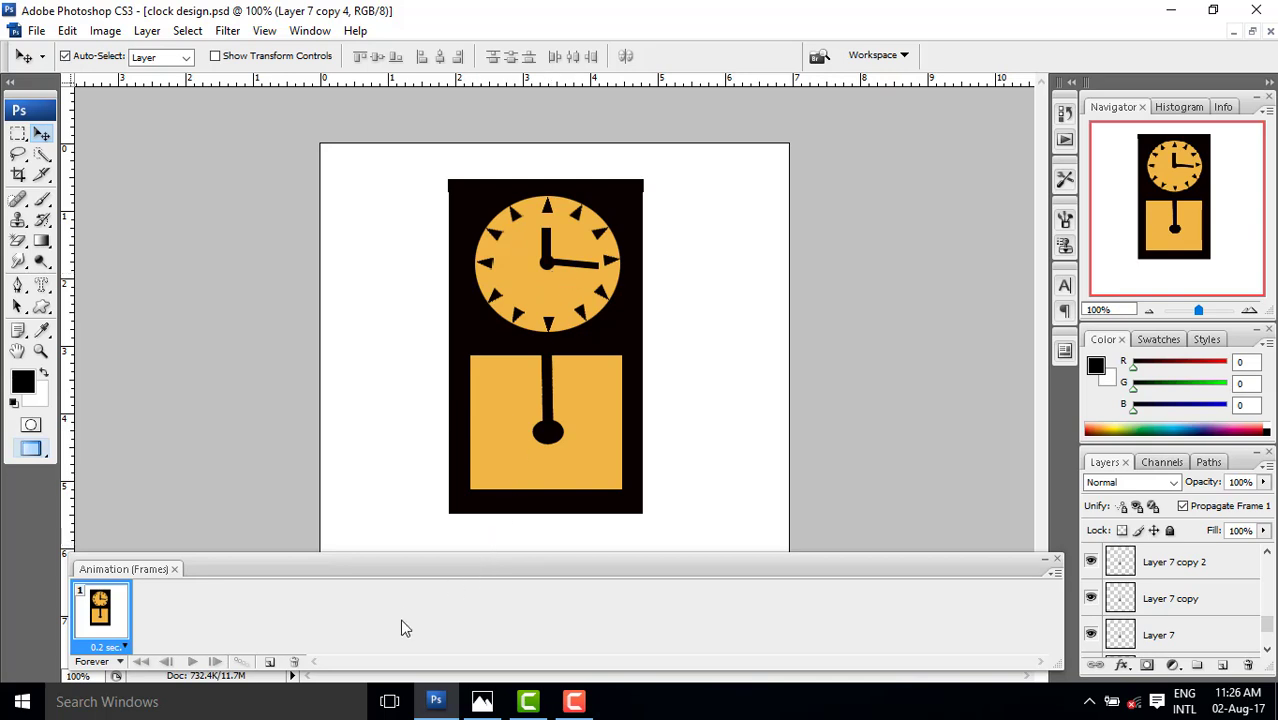
Step: Duplicate the first animation frame five times to build a six-frame sequence
left_click(268, 663)
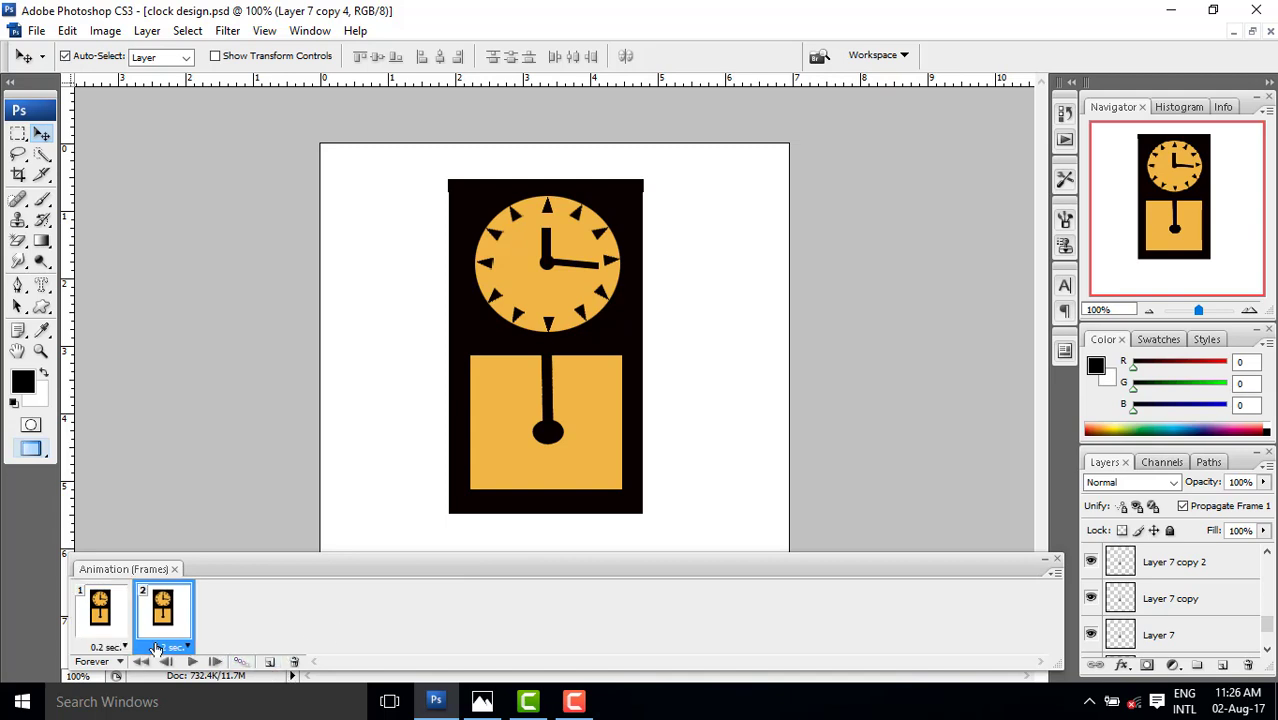
left_click(106, 619)
left_click(178, 614)
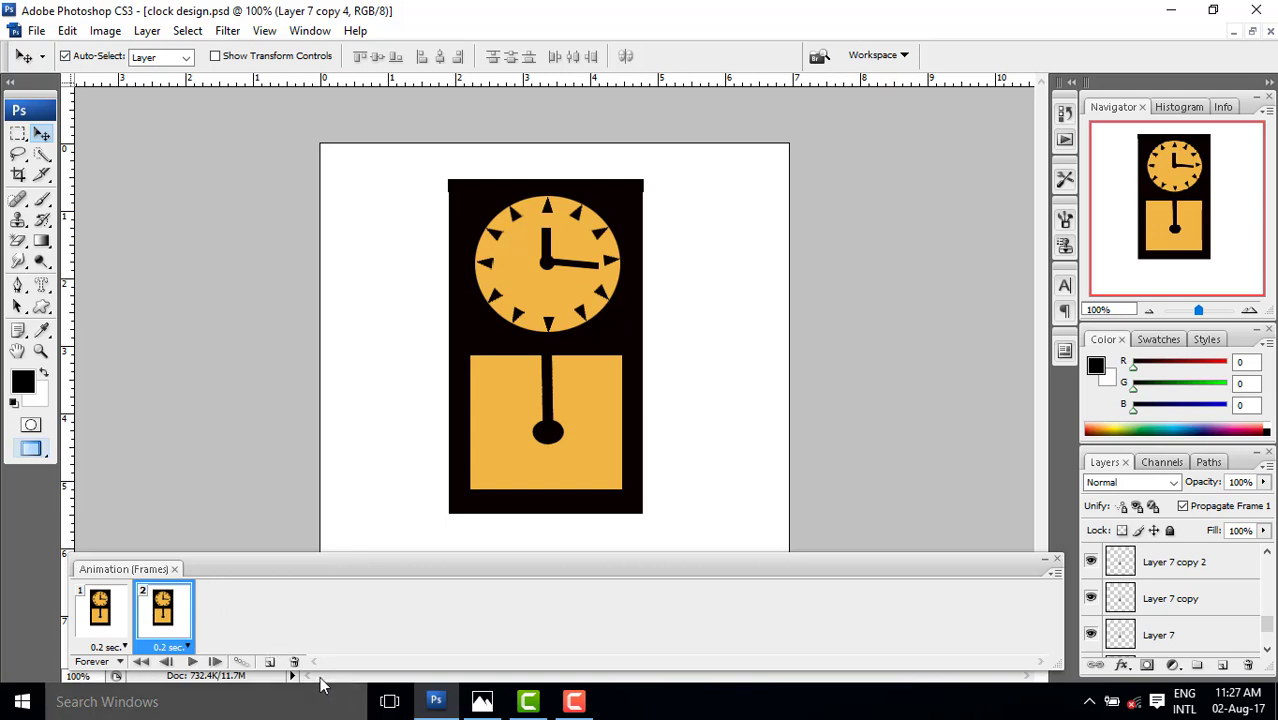
left_click(270, 664)
left_click(269, 664)
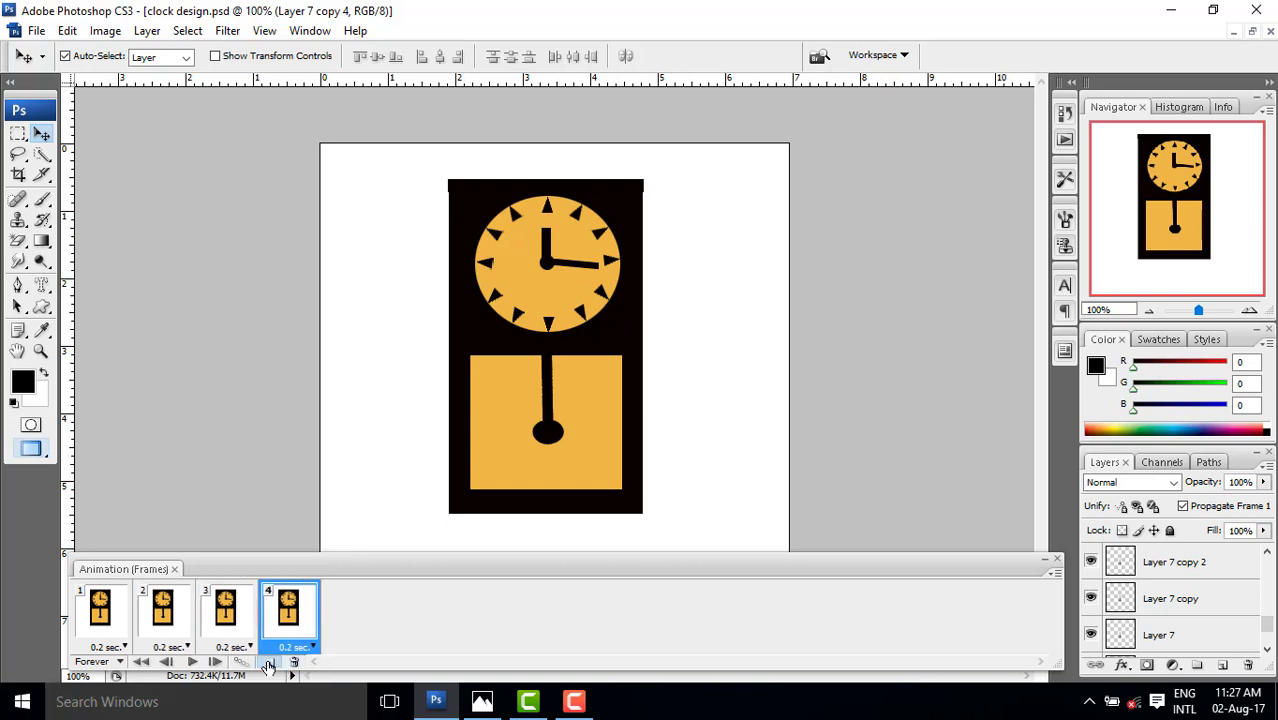
left_click(269, 664)
left_click(269, 664)
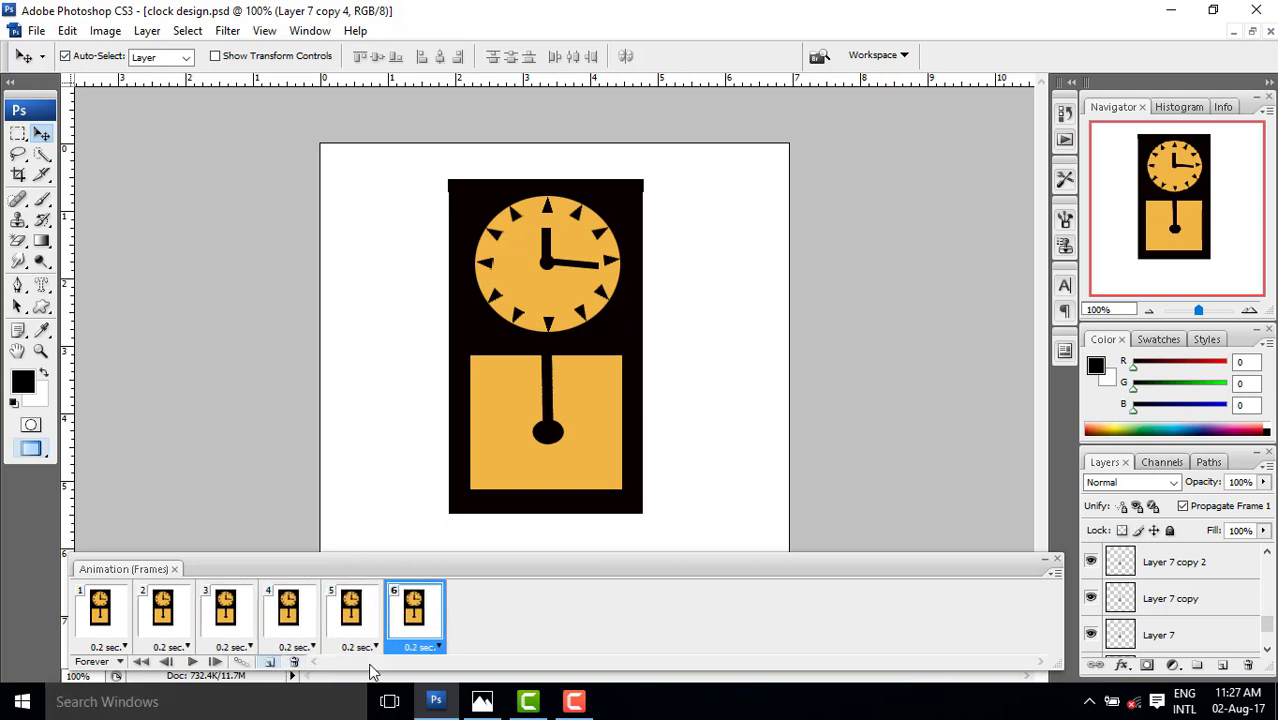
Step: In frame 1, hide Layer 7 copy through Layer 7 copy 4, leaving only the original Layer 7 pendulum shown
left_click(117, 625)
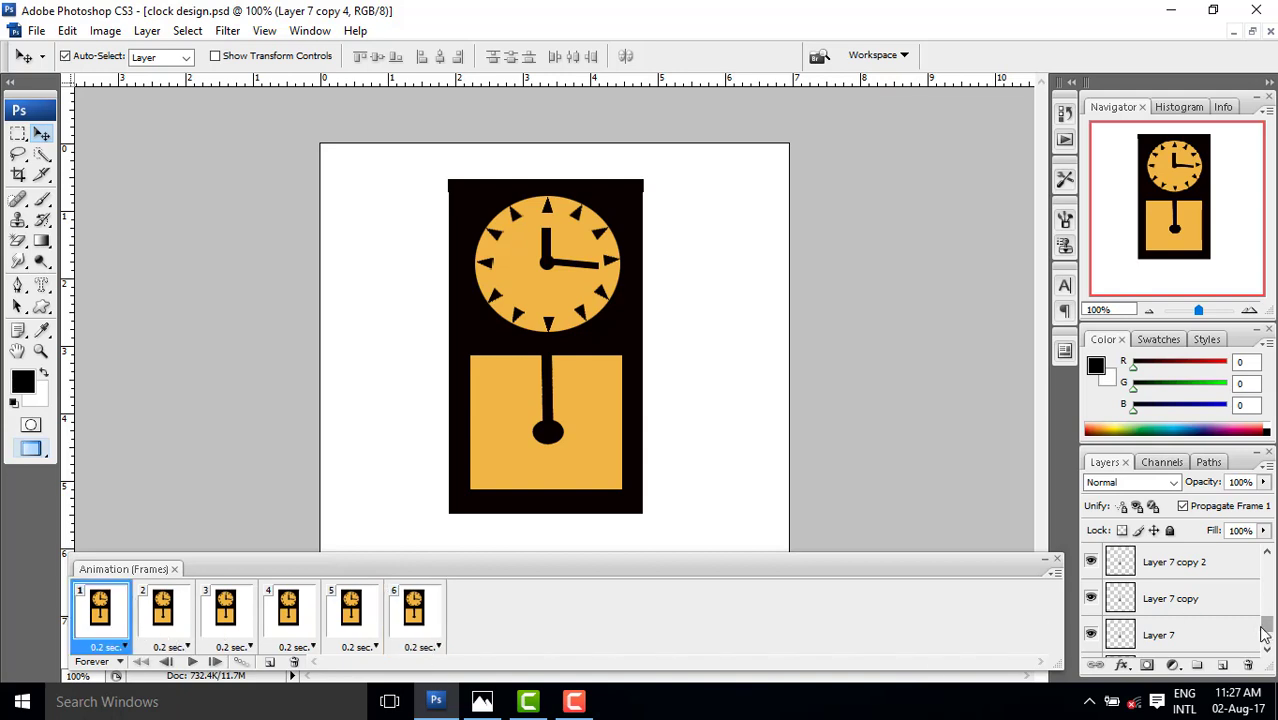
scroll(1265, 632, "down", 1)
left_click(1205, 609)
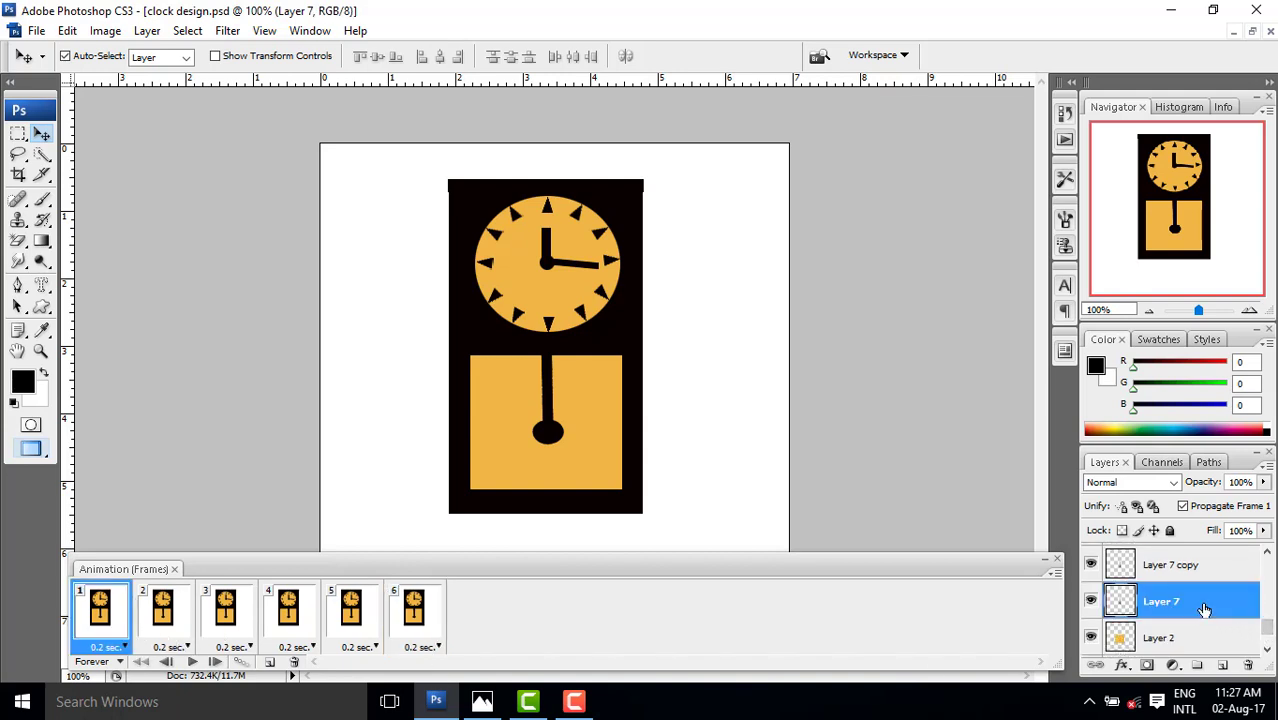
left_click(1091, 566)
scroll(1155, 588, "up", 1)
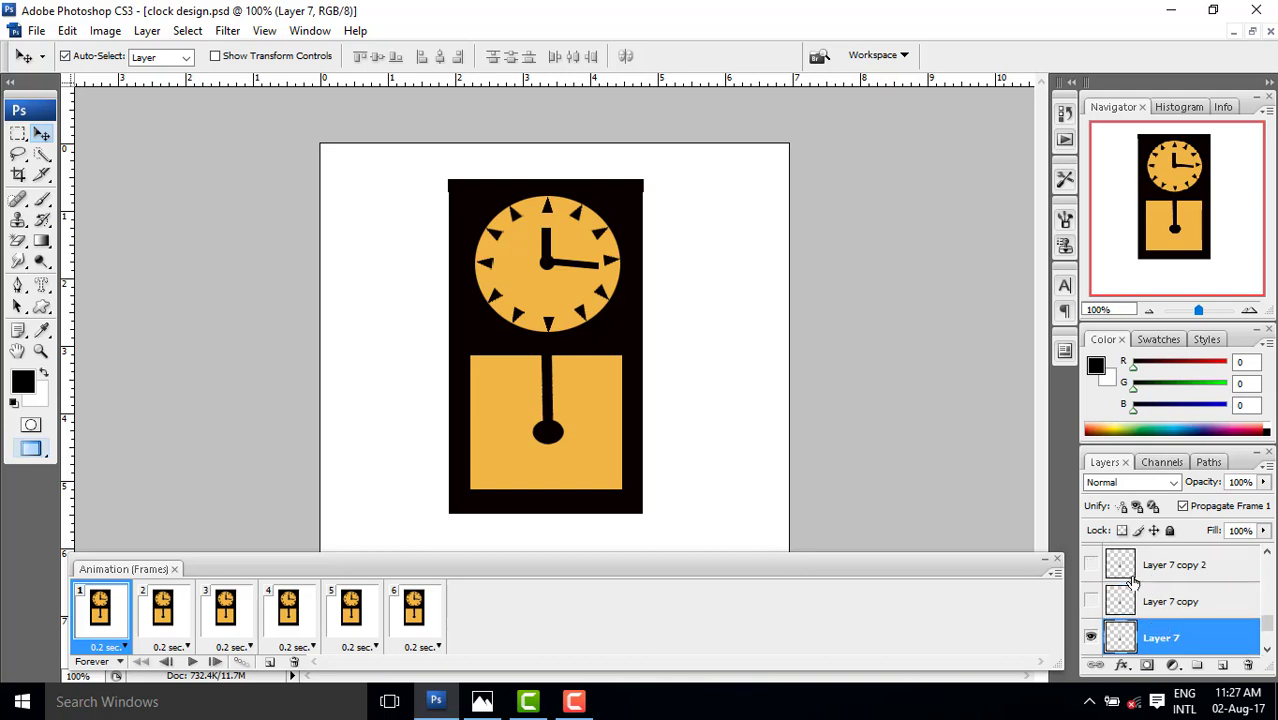
scroll(1095, 578, "up", 1)
left_click(1091, 566)
scroll(1093, 580, "up", 2)
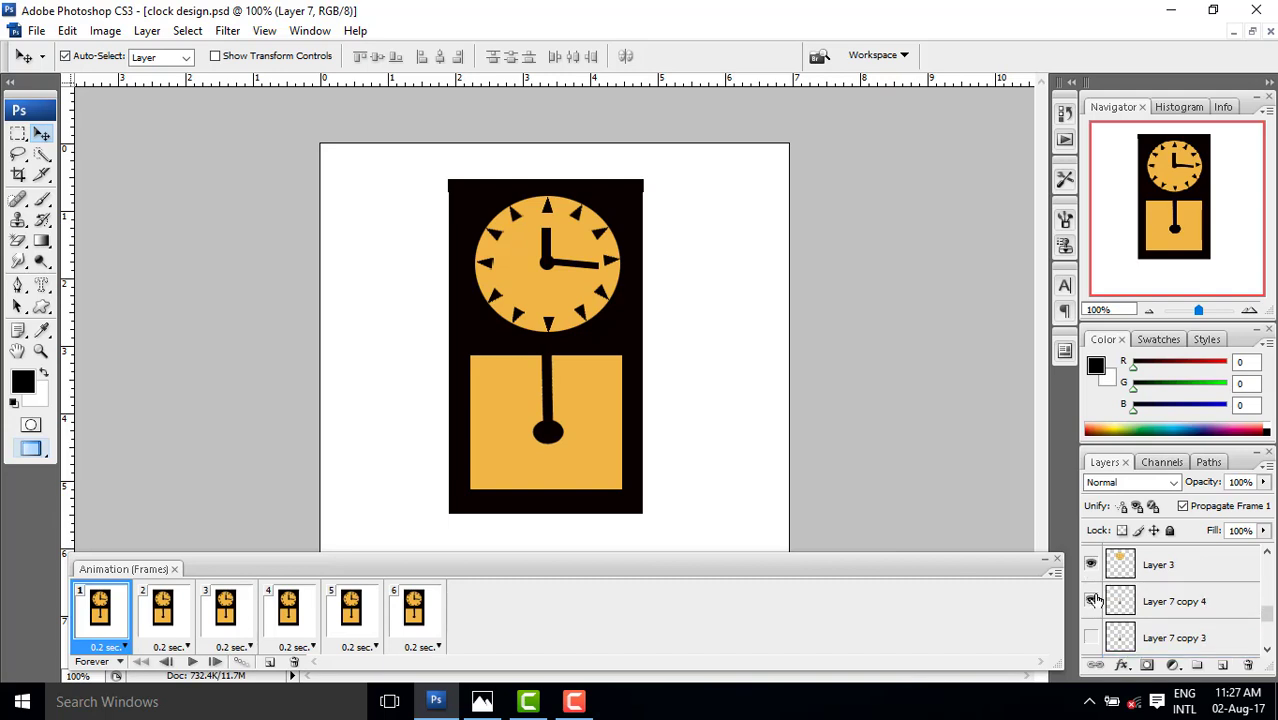
left_click(1091, 602)
Step: Hide the original Layer 7 pendulum in frame 3
left_click(155, 610)
left_click(245, 615)
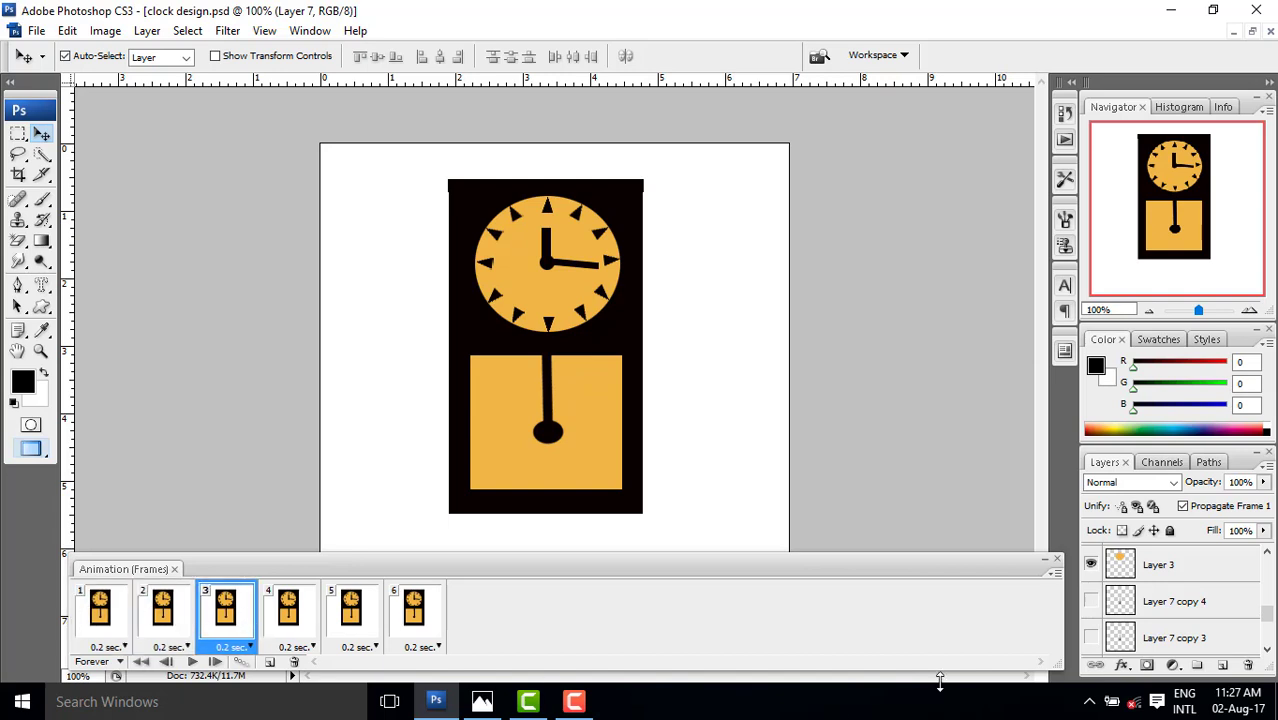
scroll(1145, 612, "down", 3)
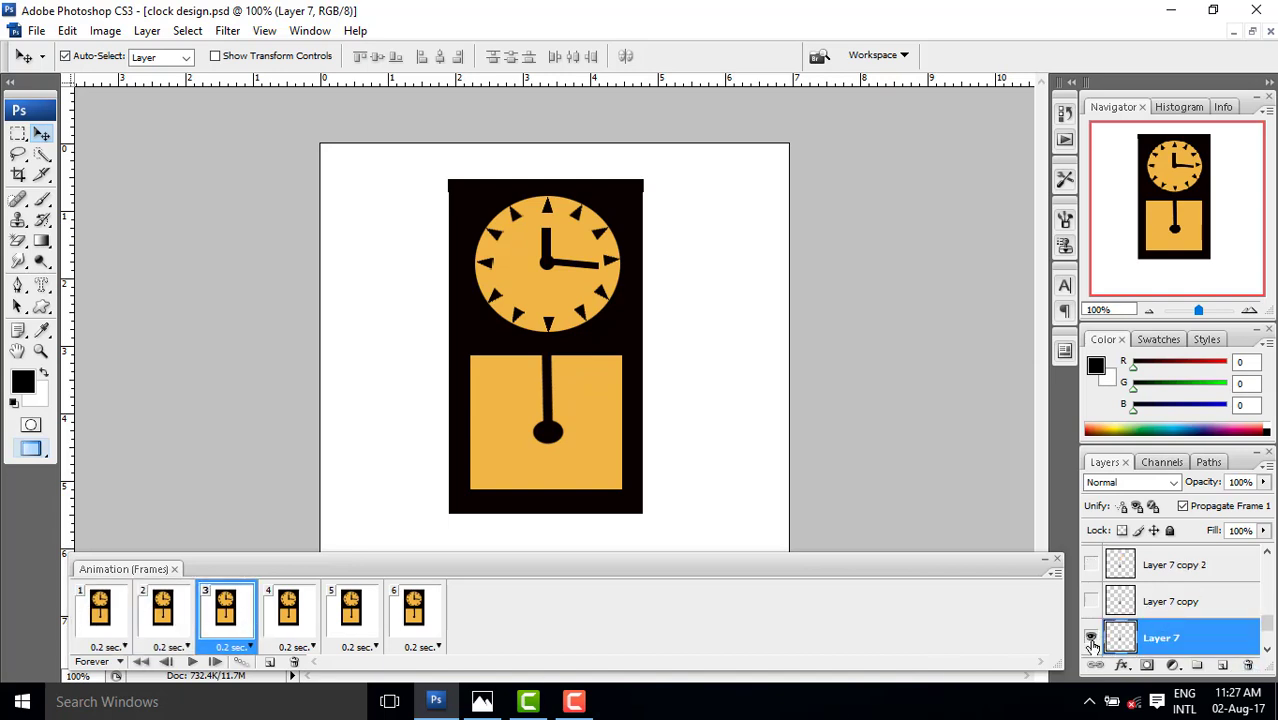
left_click(1091, 638)
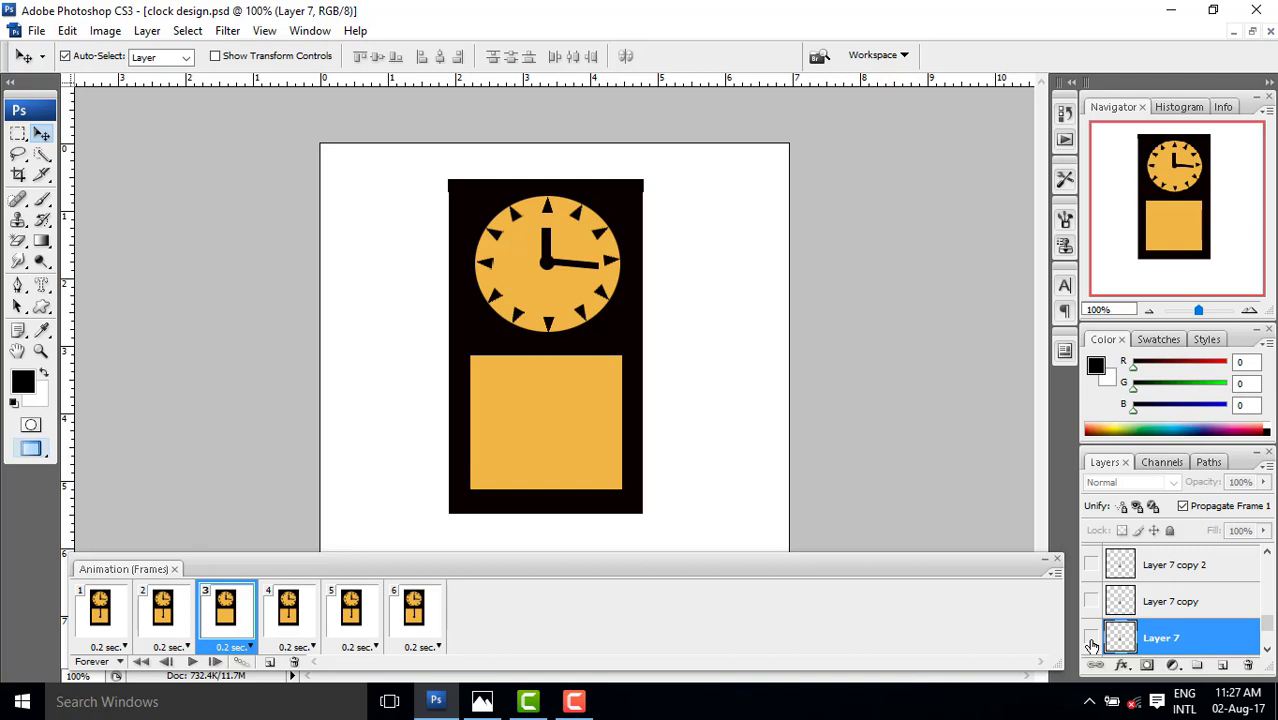
left_click(1091, 639)
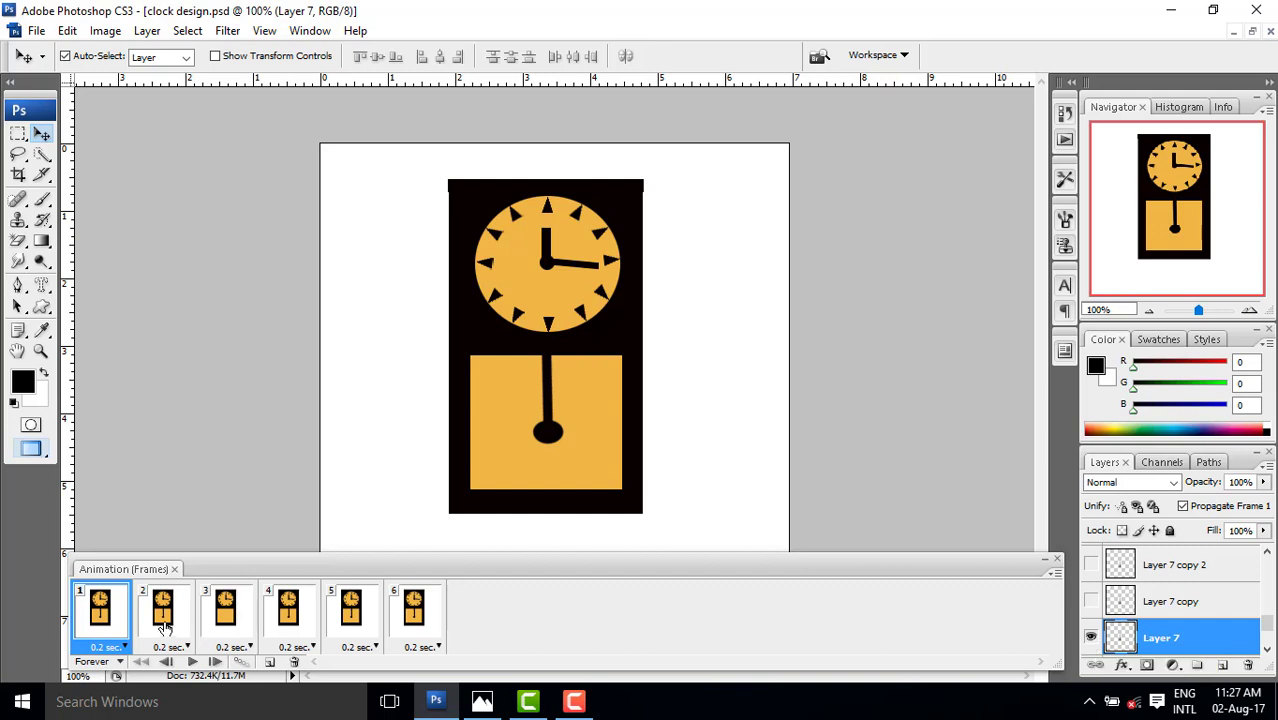
Step: In frame 2, hide Layer 7, show Layer 7 copy instead and select that copy
left_click(166, 628)
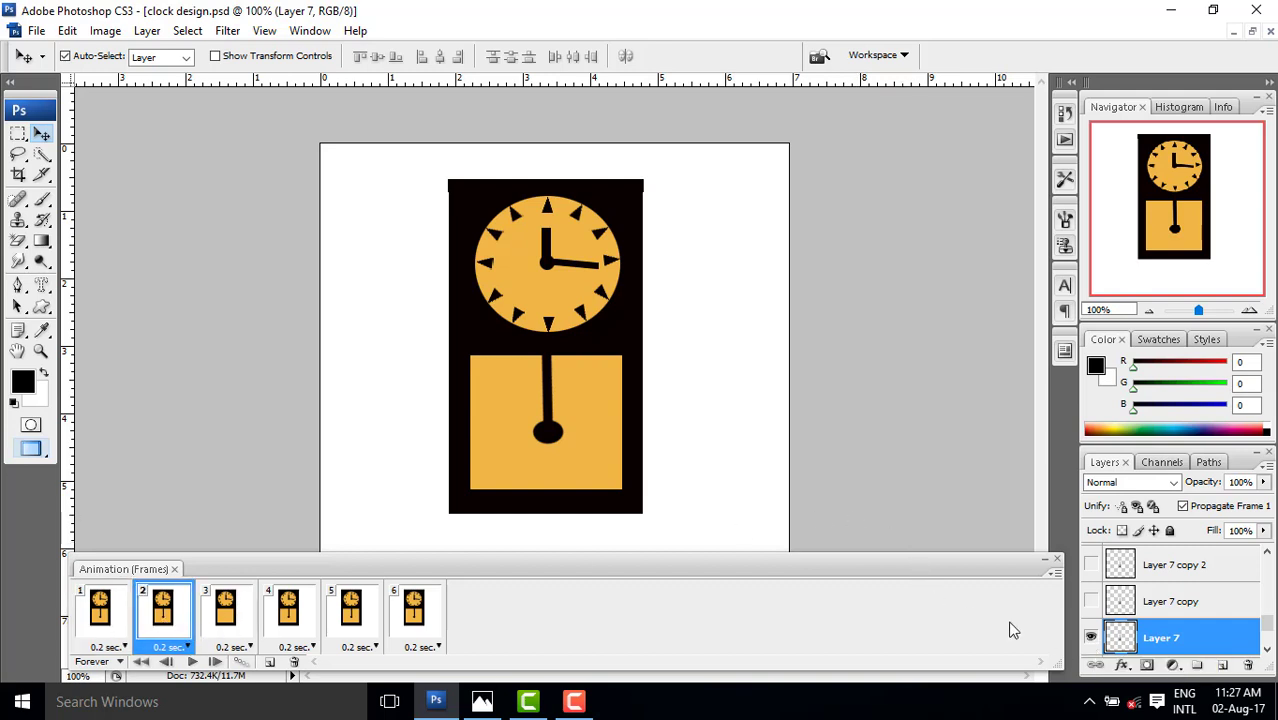
left_click(1091, 640)
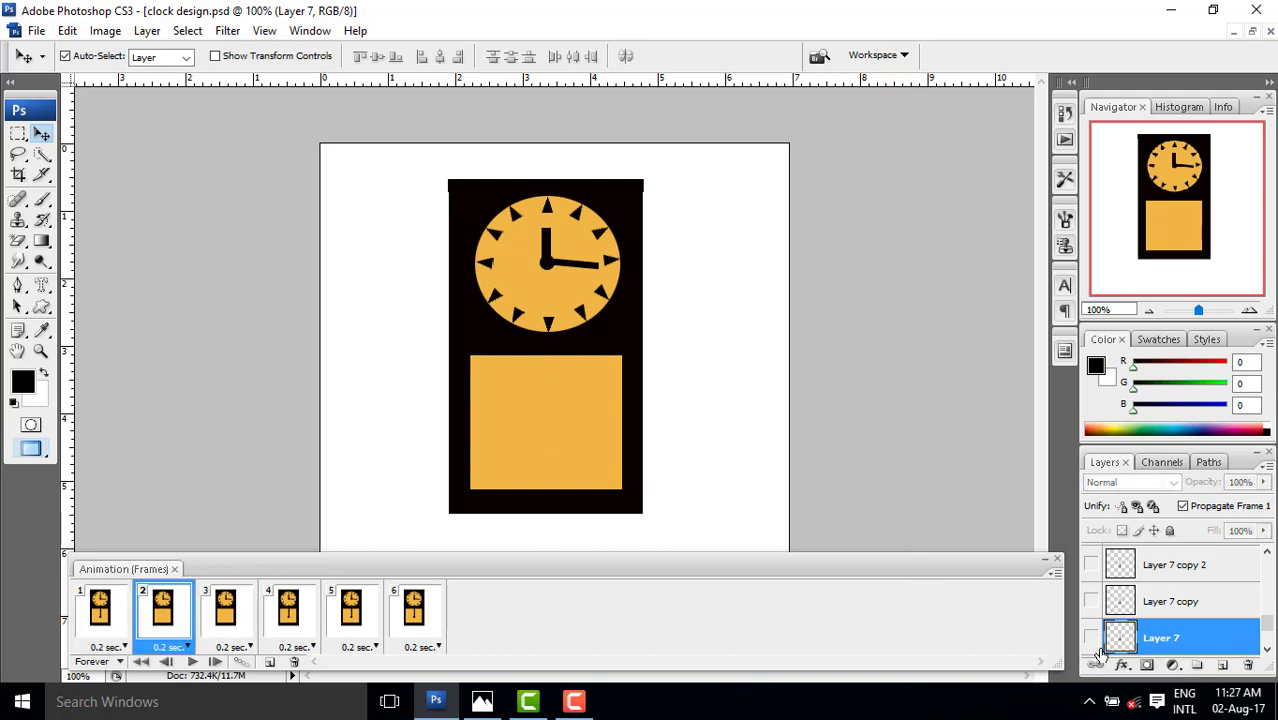
left_click(1091, 601)
left_click(1128, 603)
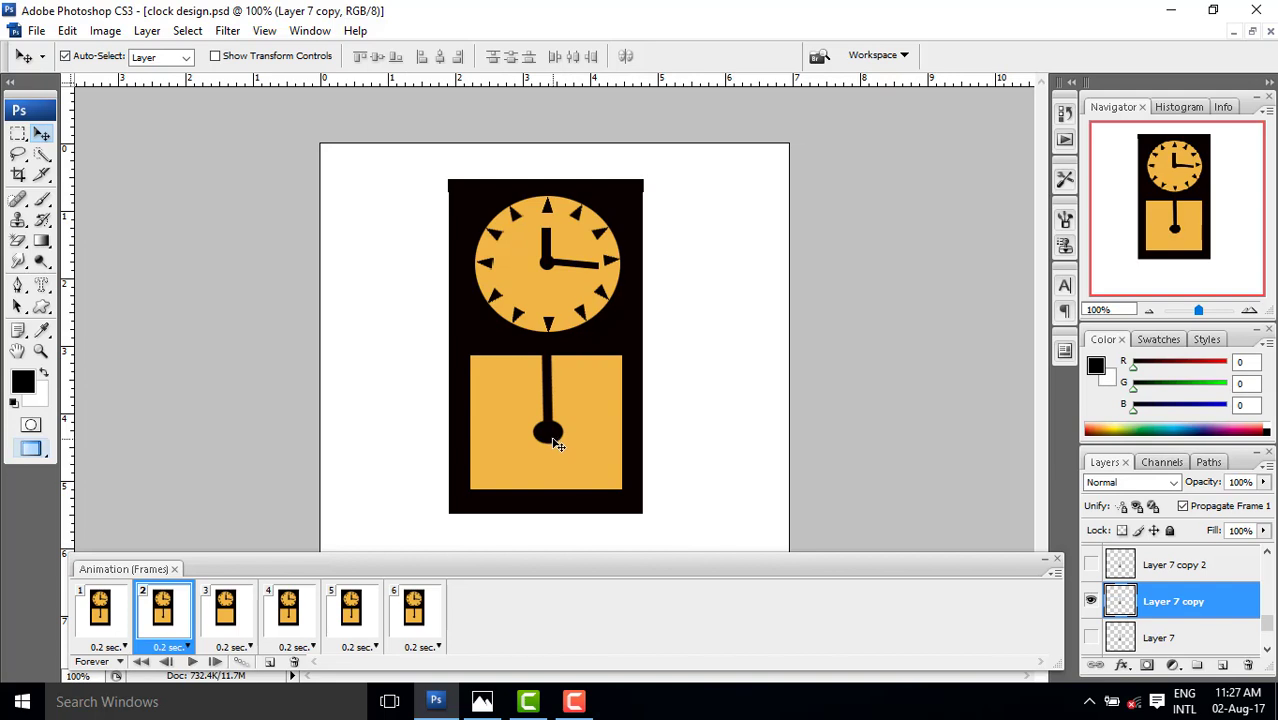
Step: Rotate the Layer 7 copy pendulum by -17° so that its bob swings to the right
key("ctrl+t")
left_click_drag(588, 434, 569, 433)
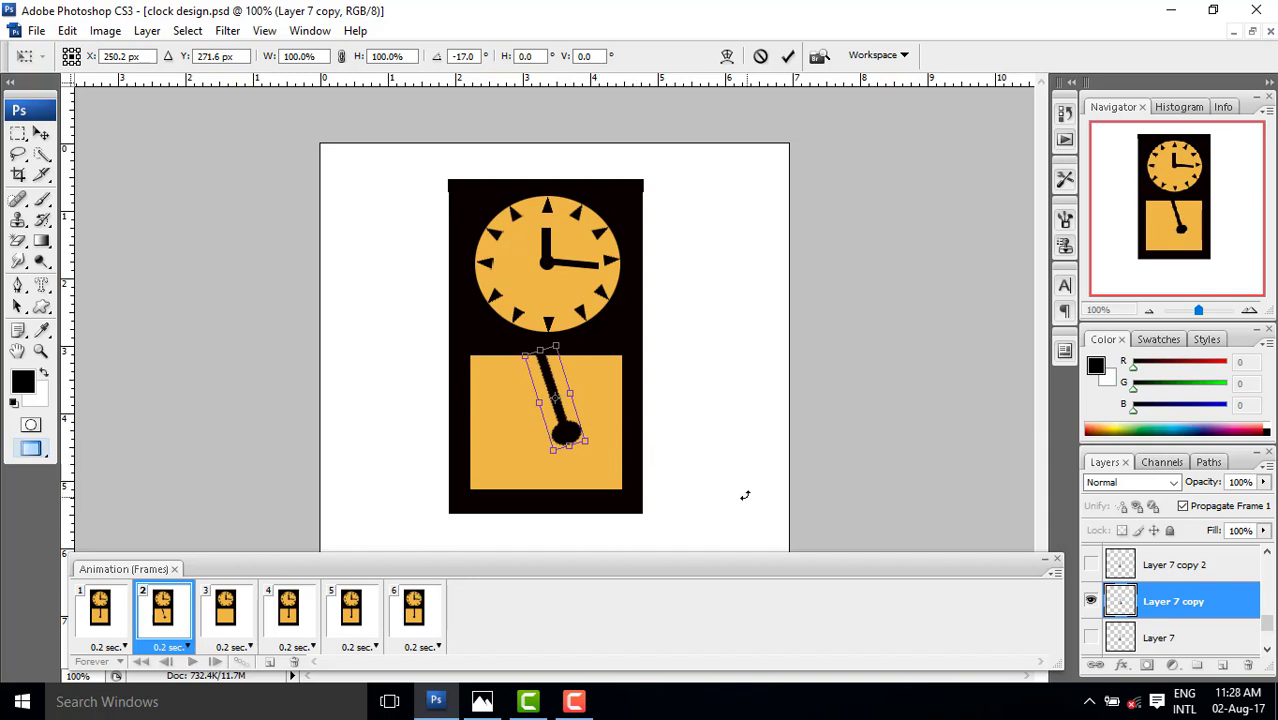
key("Return")
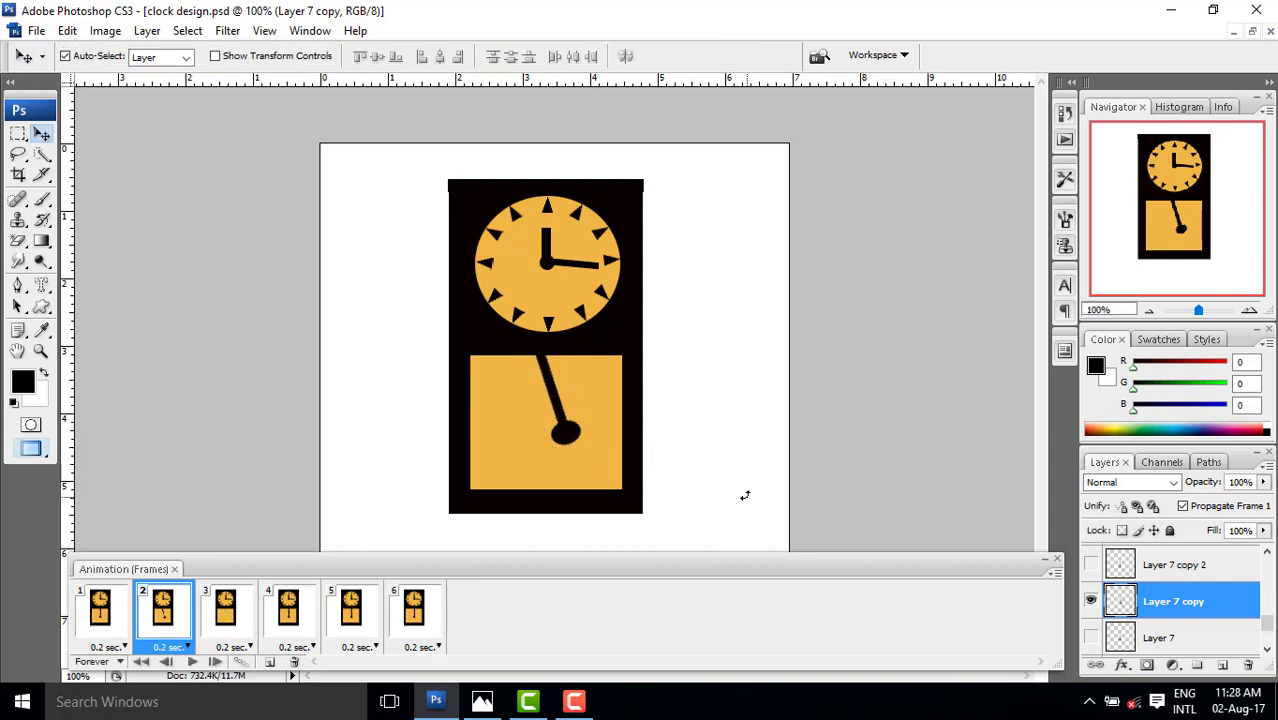
Step: In frame 3, show Layer 7 copy 2 and select that layer
left_click(99, 612)
left_click(170, 618)
left_click(228, 619)
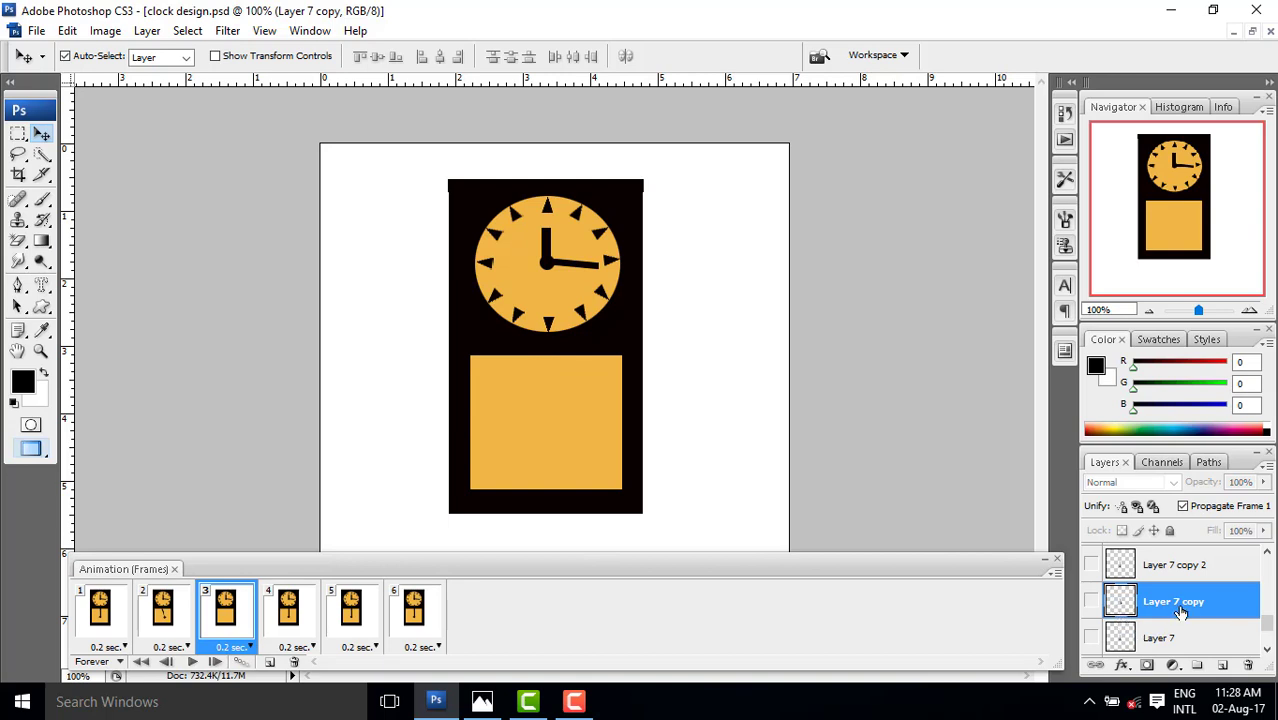
scroll(1120, 605, "down", 1)
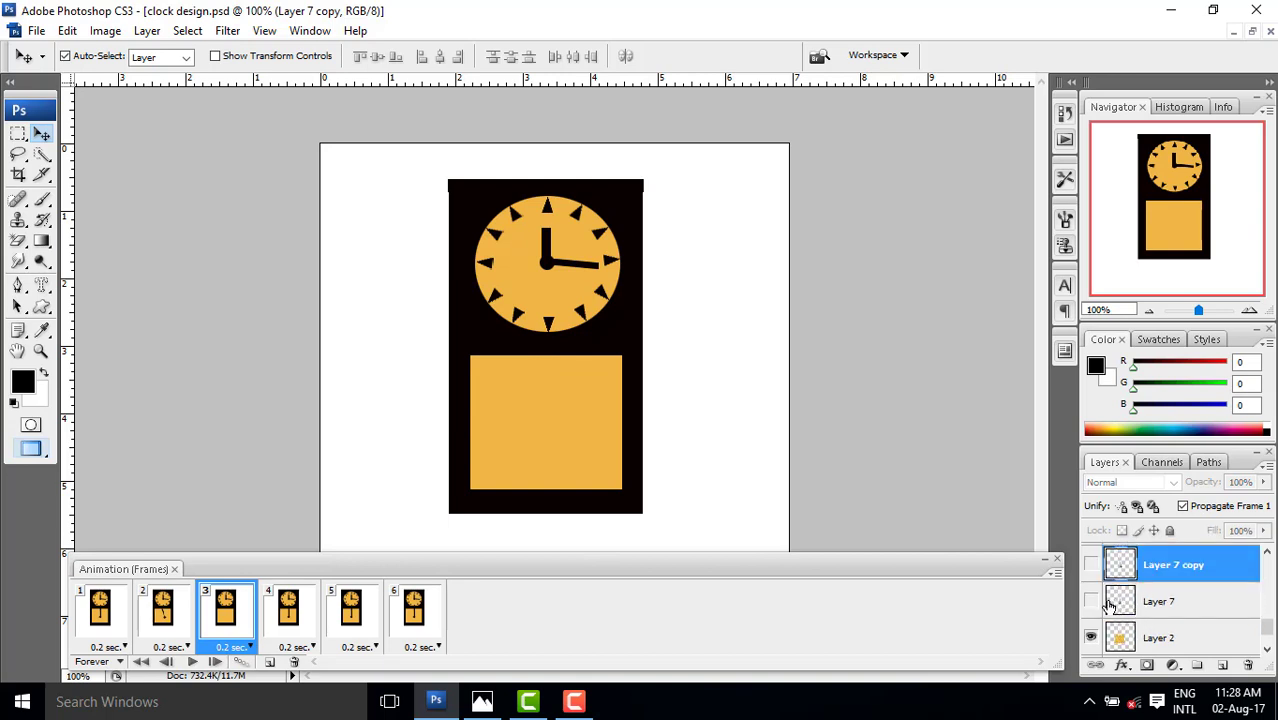
scroll(1133, 588, "up", 1)
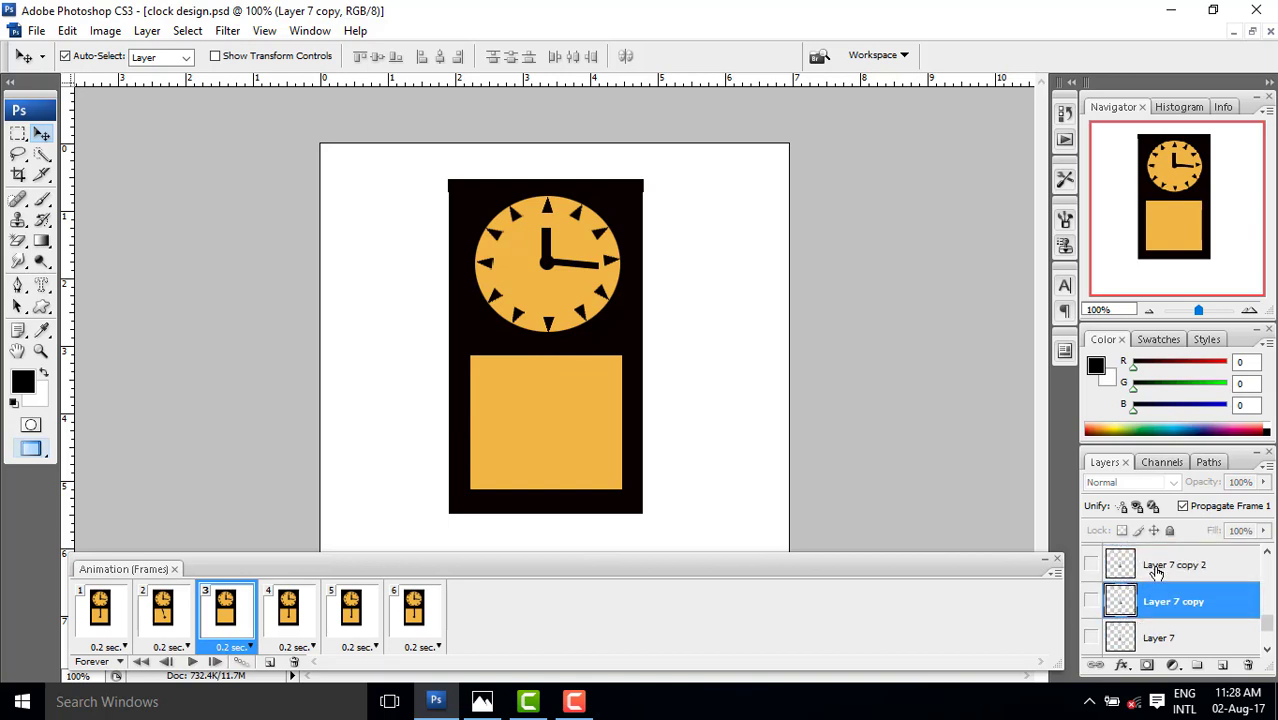
left_click(1091, 565)
left_click(1175, 568)
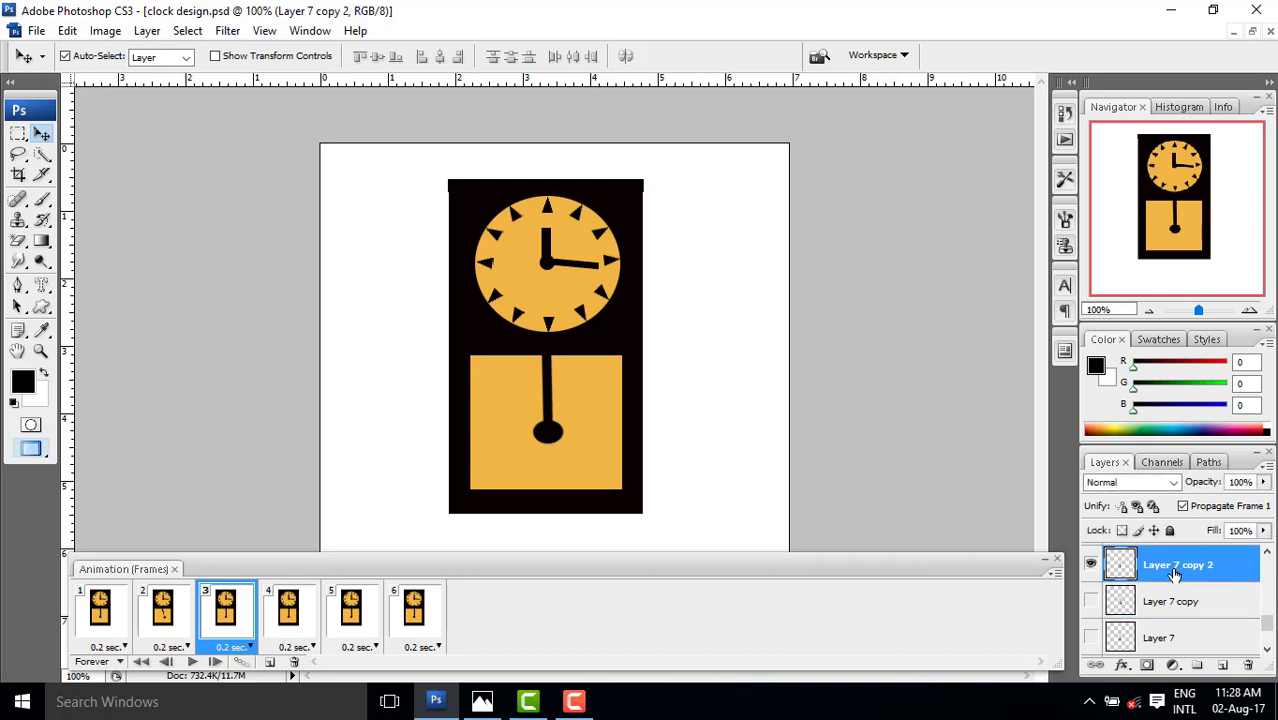
Step: Rotate the Layer 7 copy 2 pendulum by about -22.3° and stretch its height to 104.6% so that its bob swings further right
key("ctrl+t")
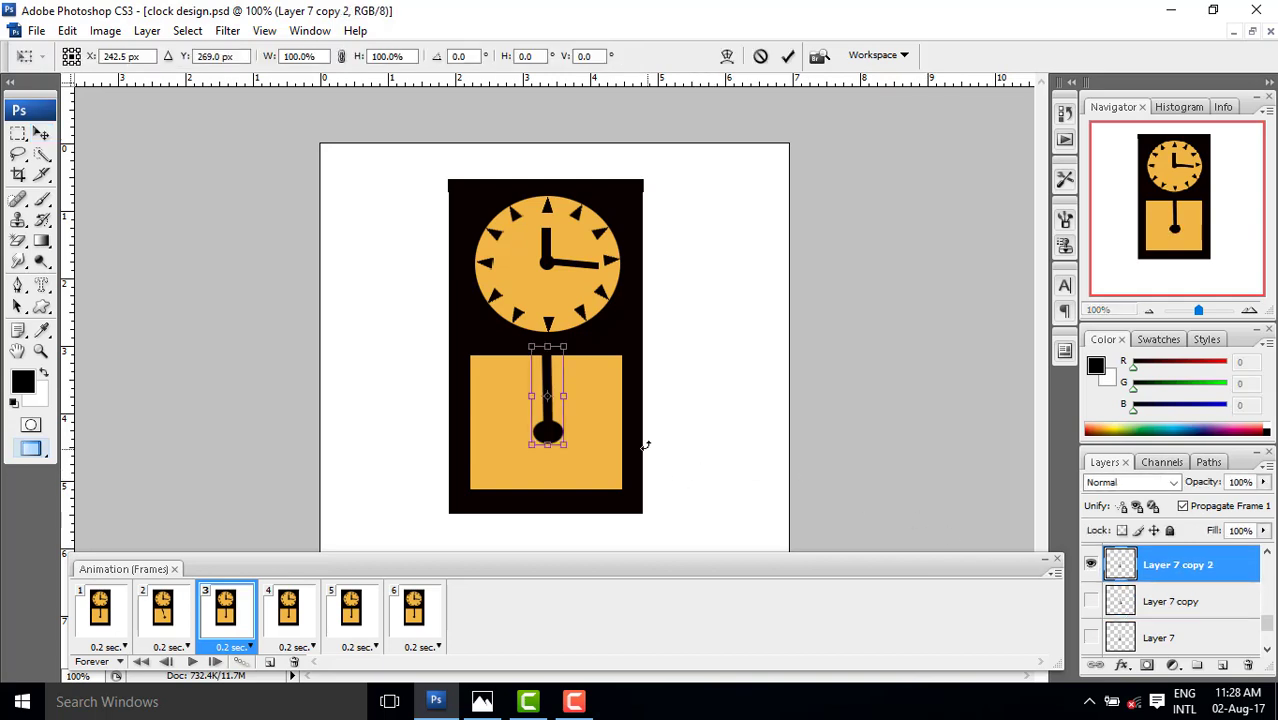
left_click_drag(604, 420, 577, 426)
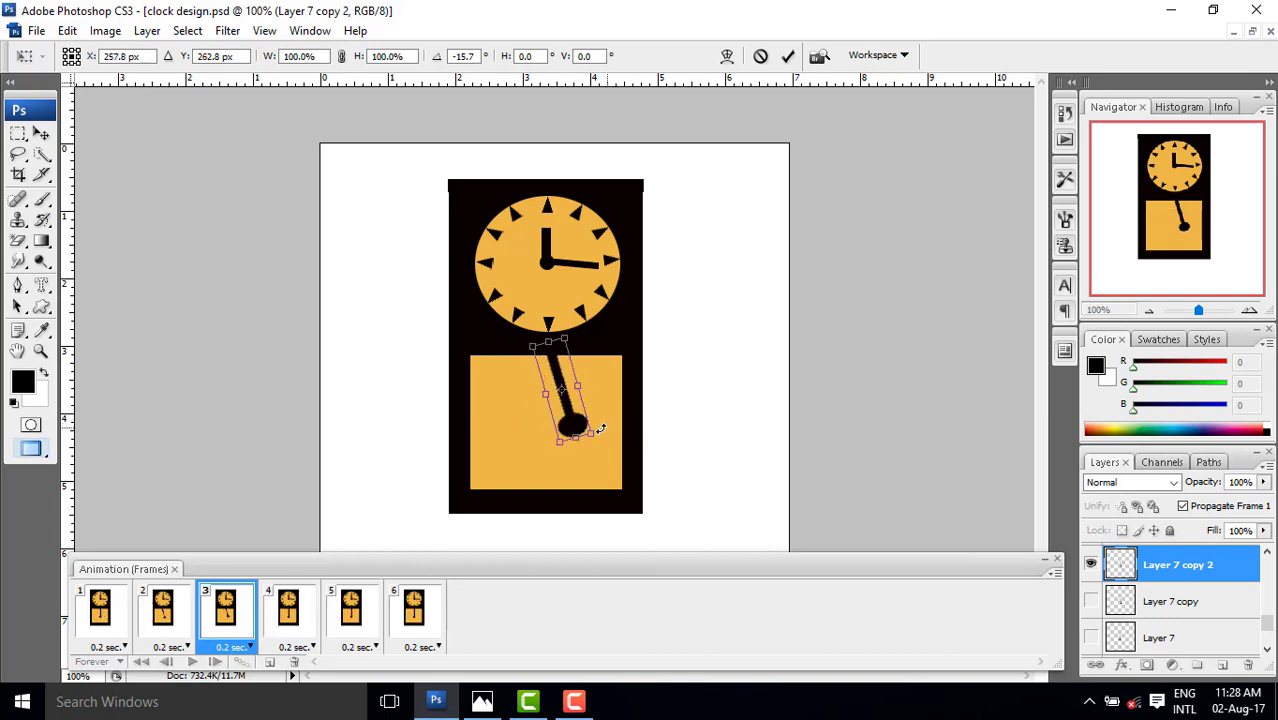
mouse_move(577, 437)
left_mouse_down()
mouse_move(623, 408)
mouse_move(585, 418)
left_mouse_up()
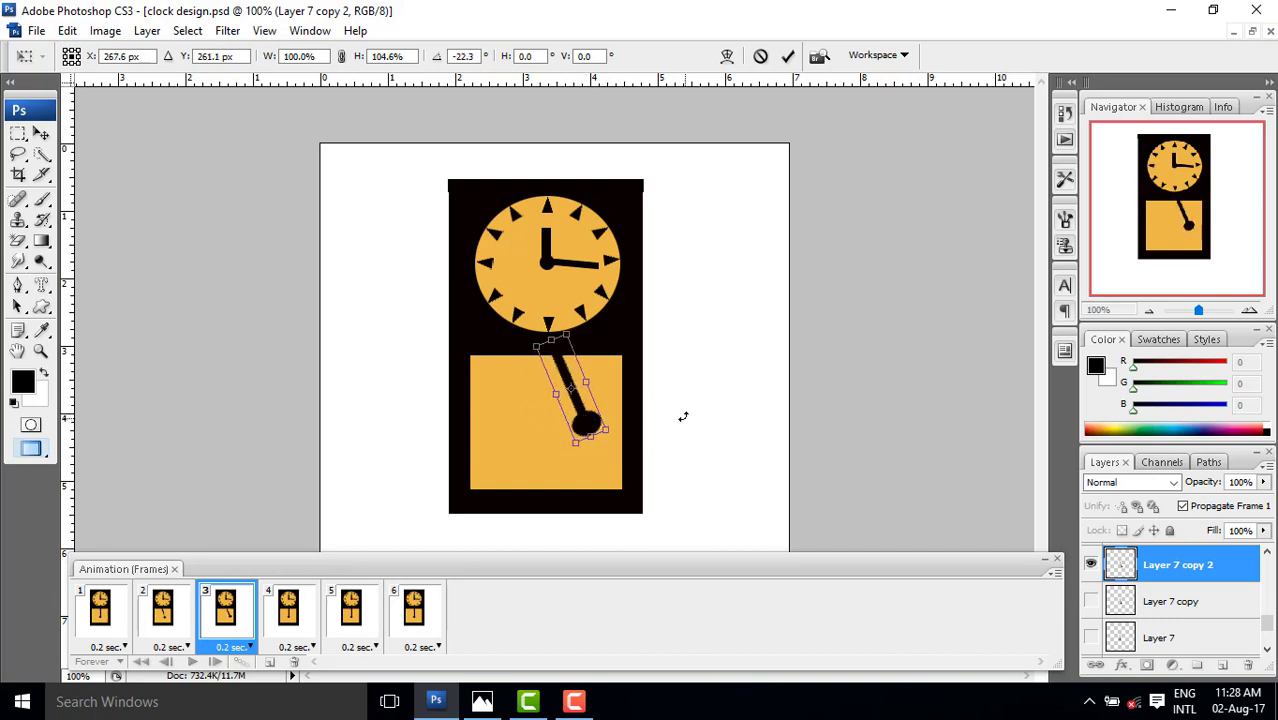
key("Return")
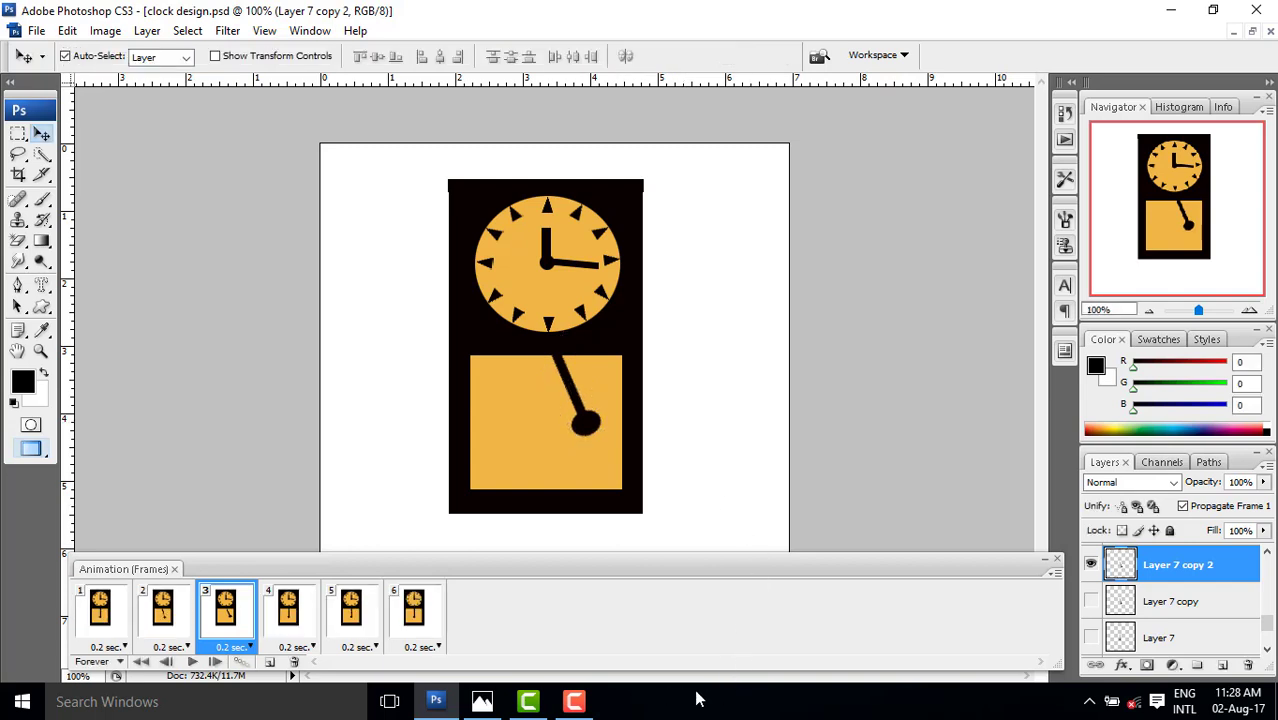
Step: In frame 5, hide the original Layer 7, show Layer 7 copy 3 instead and select that copy
left_click(290, 616)
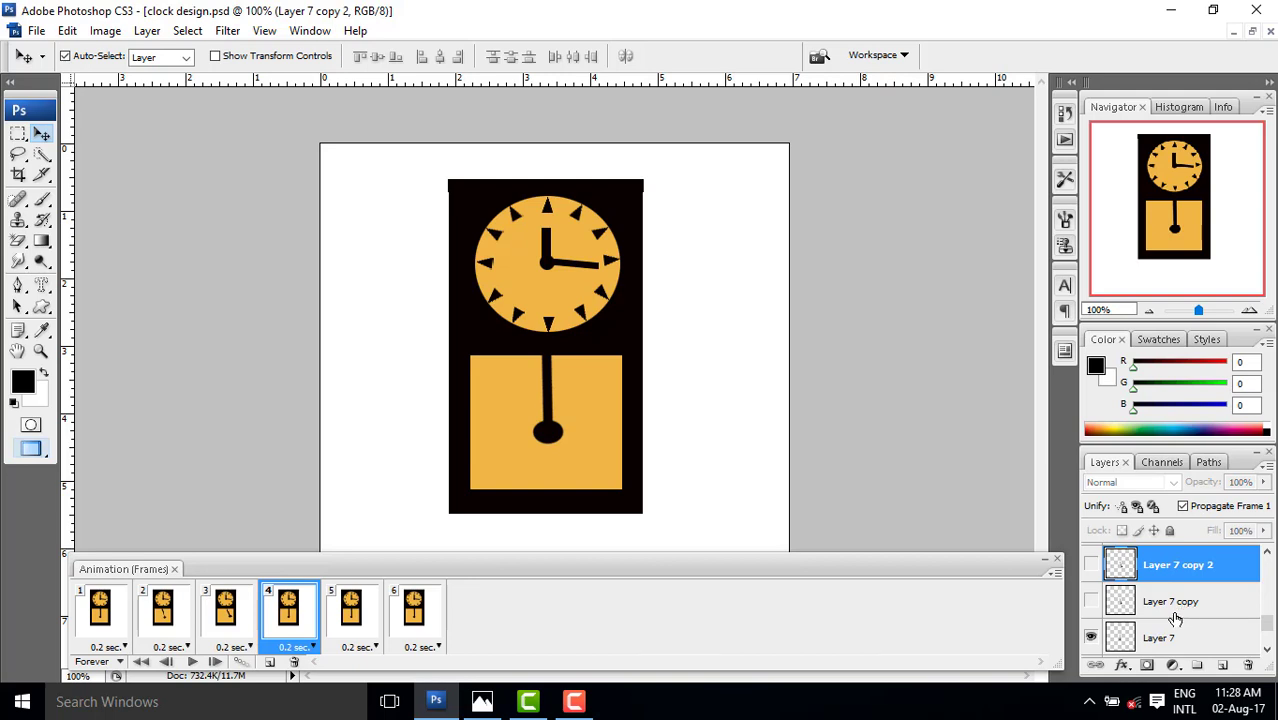
left_click(362, 608)
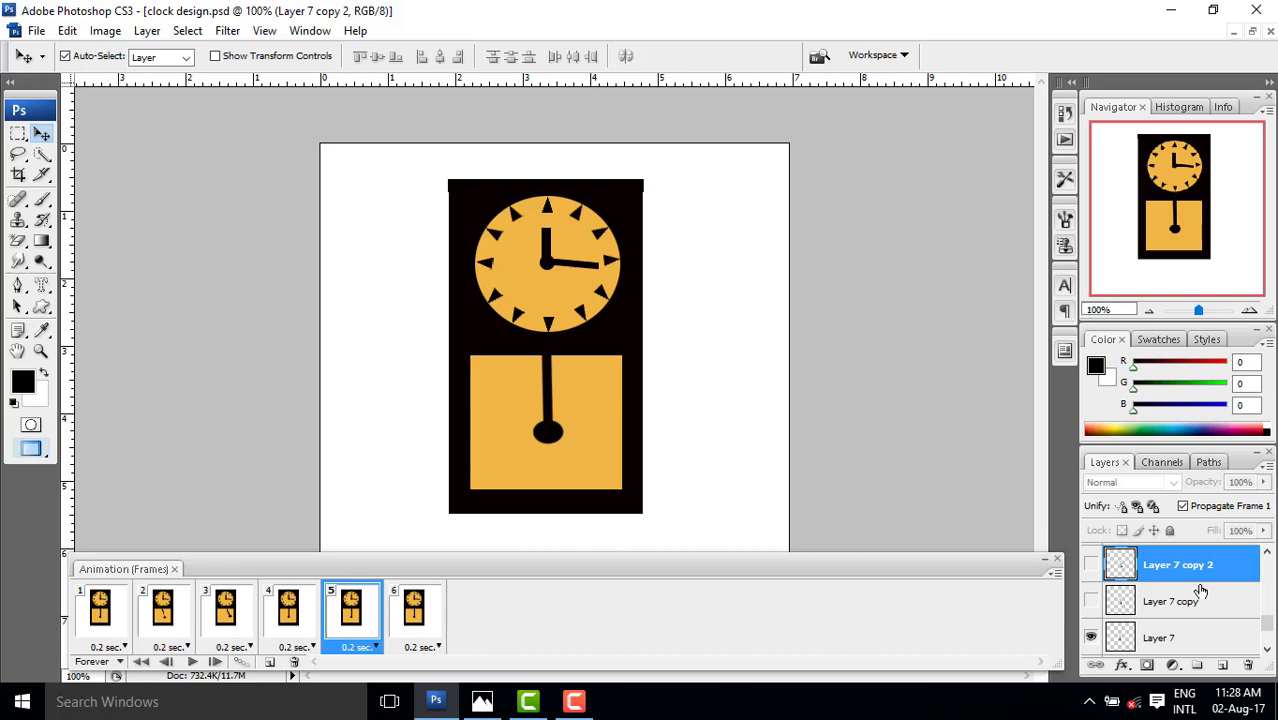
scroll(1173, 610, "up", 1)
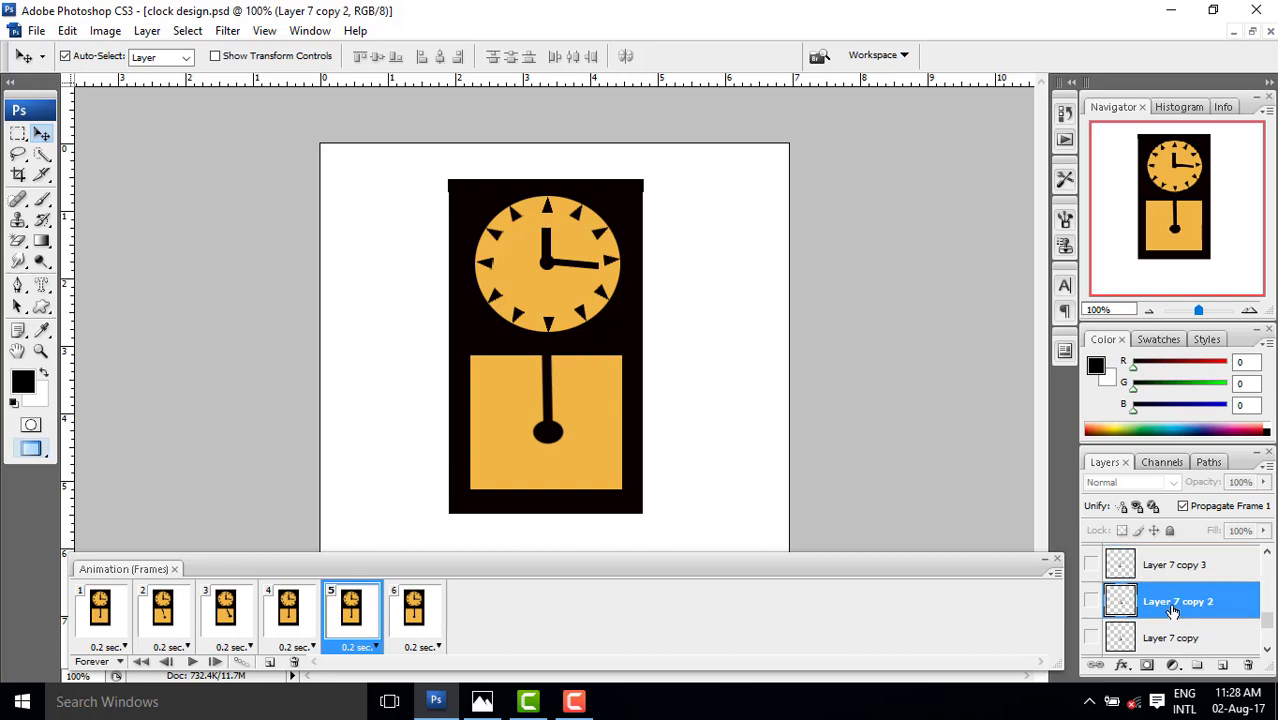
scroll(1172, 611, "down", 1)
left_click(1091, 638)
scroll(1165, 597, "up", 1)
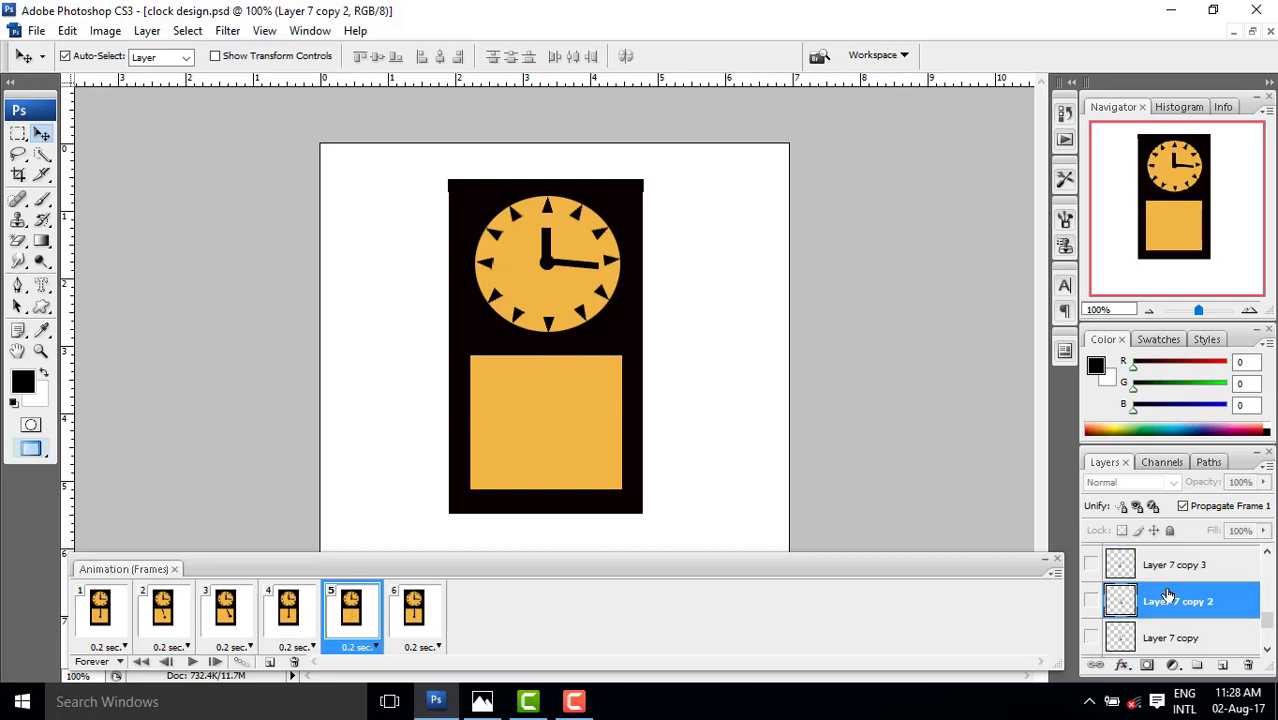
left_click(1091, 565)
left_click(1157, 568)
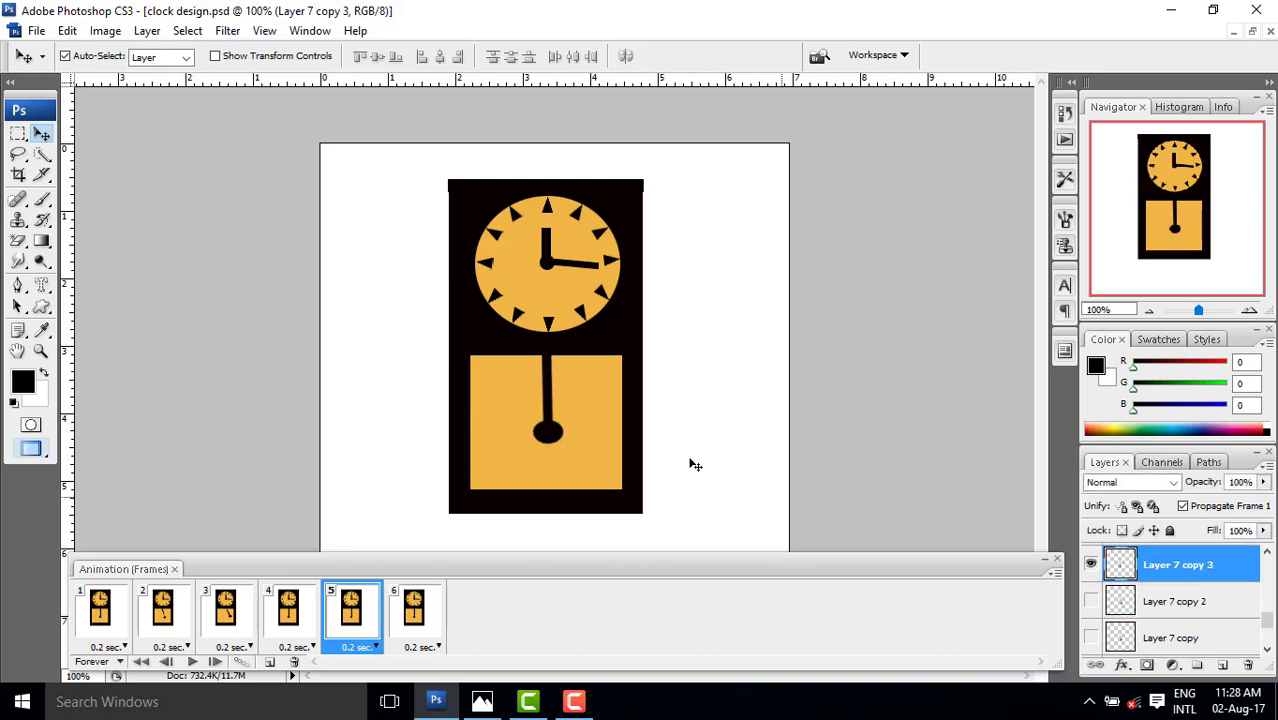
Step: Rotate the Layer 7 copy 3 pendulum by about 20.7° so that its bob swings to the left
key("ctrl+t")
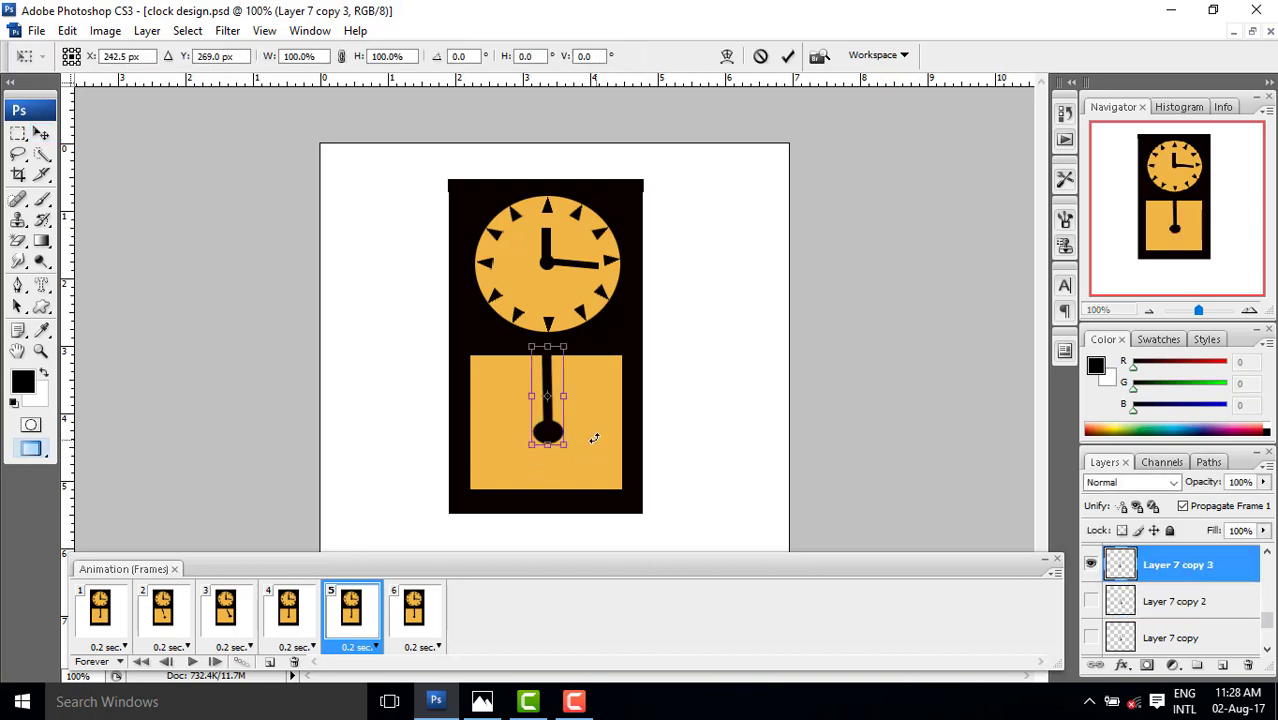
left_click_drag(594, 438, 539, 415)
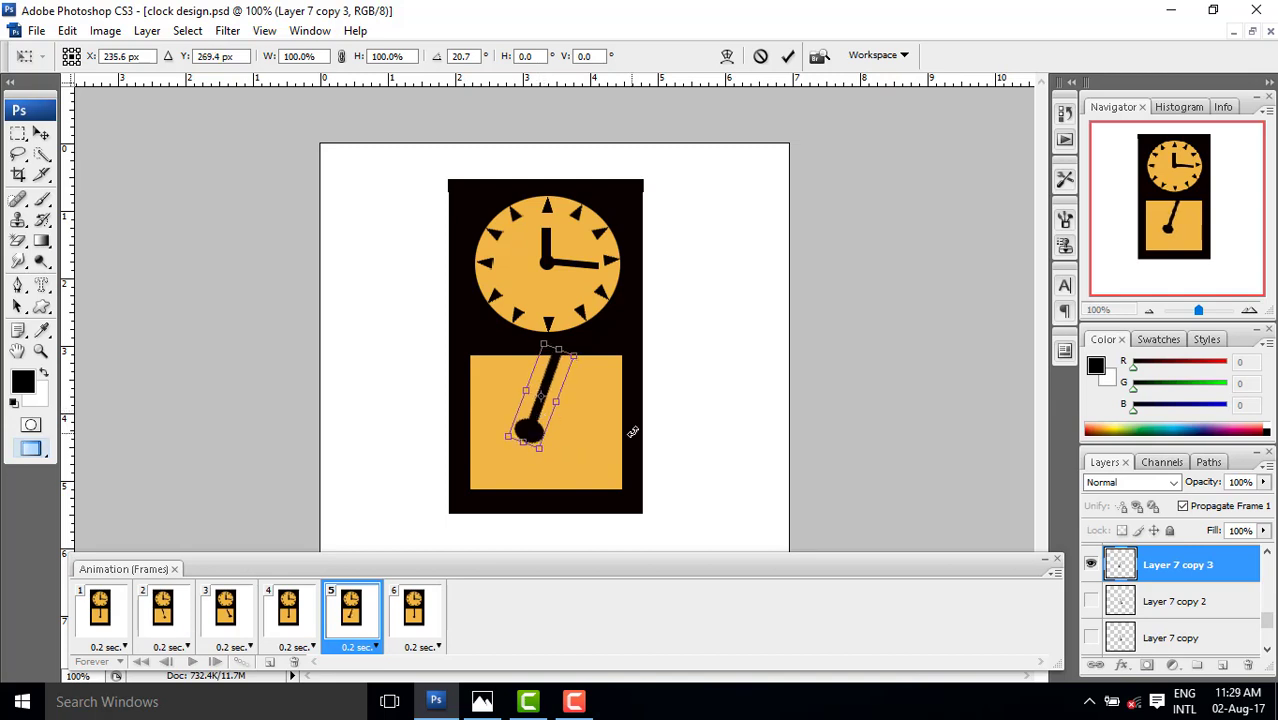
key("Return")
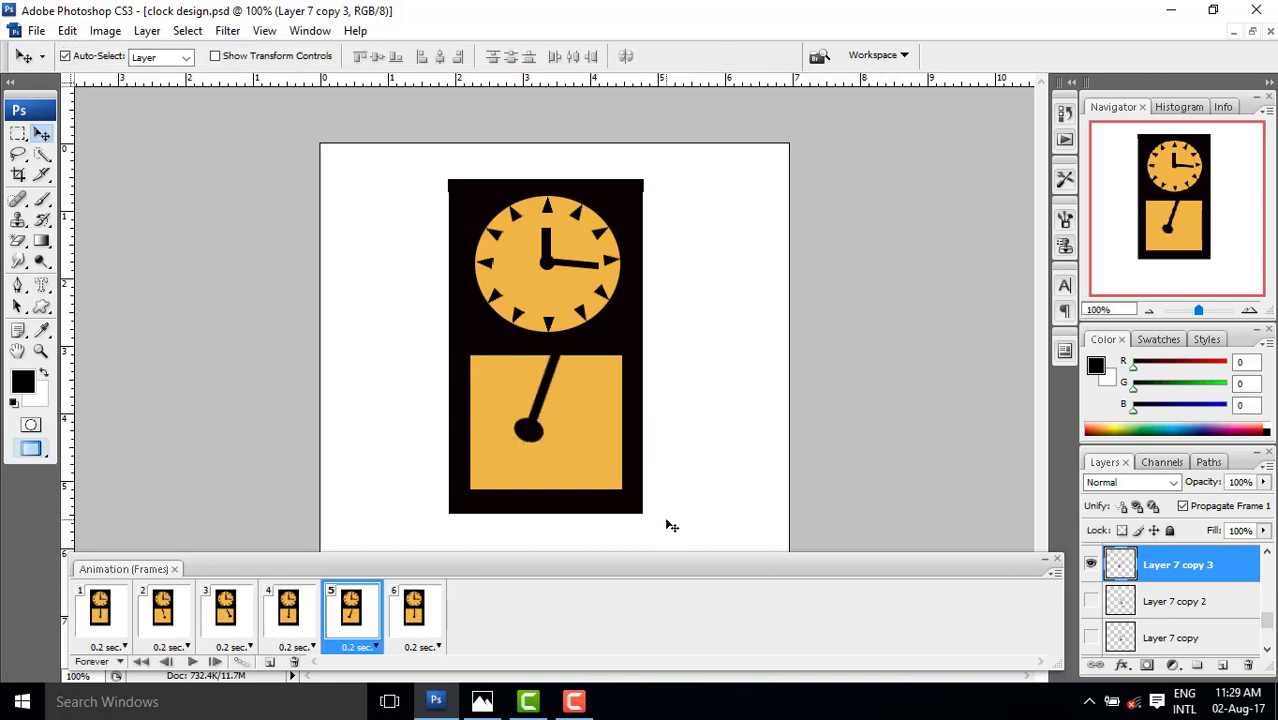
Step: In frame 6, hide the original Layer 7, show Layer 7 copy 4 instead and select that copy
left_click(418, 618)
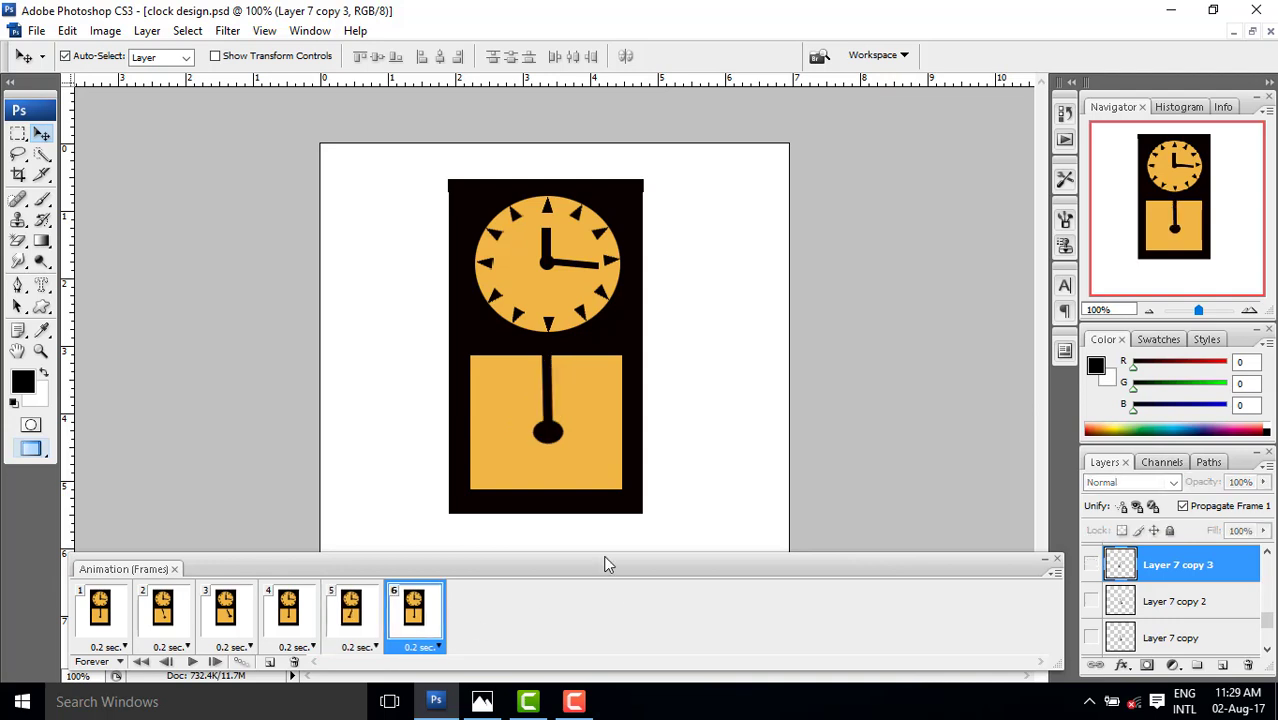
scroll(1150, 632, "down", 1)
left_click(1091, 601)
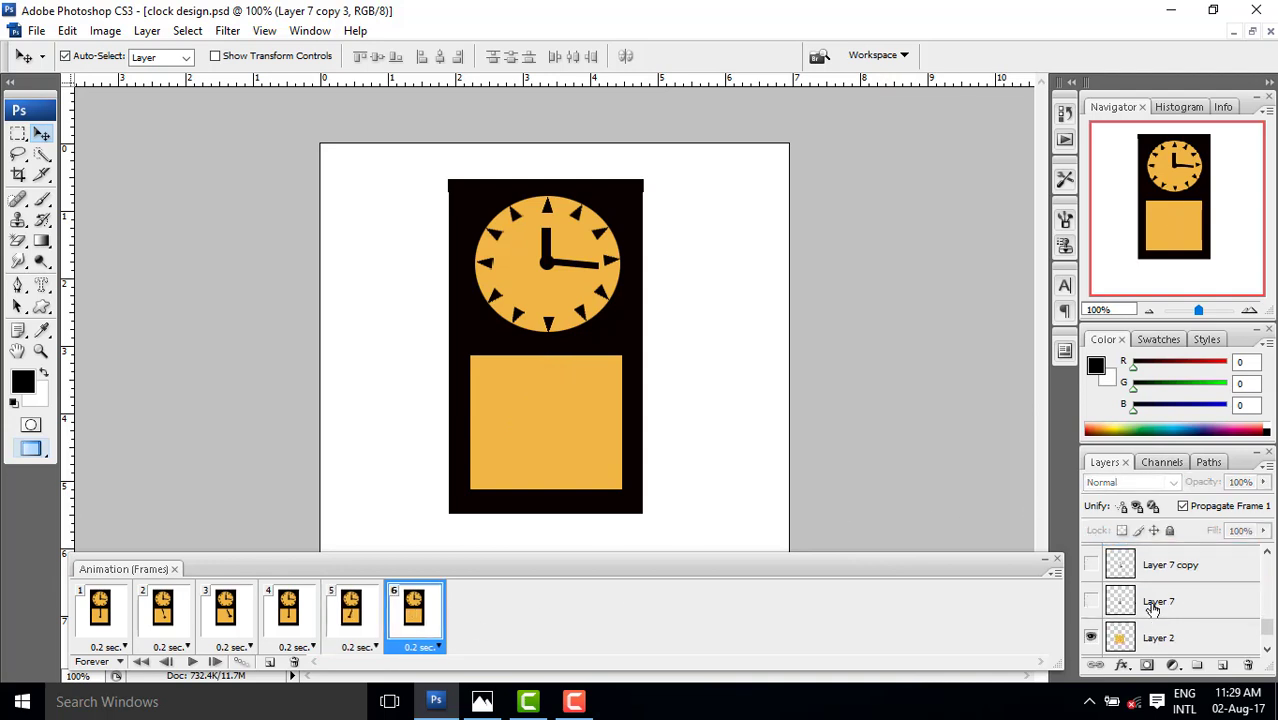
scroll(1150, 610, "up", 3)
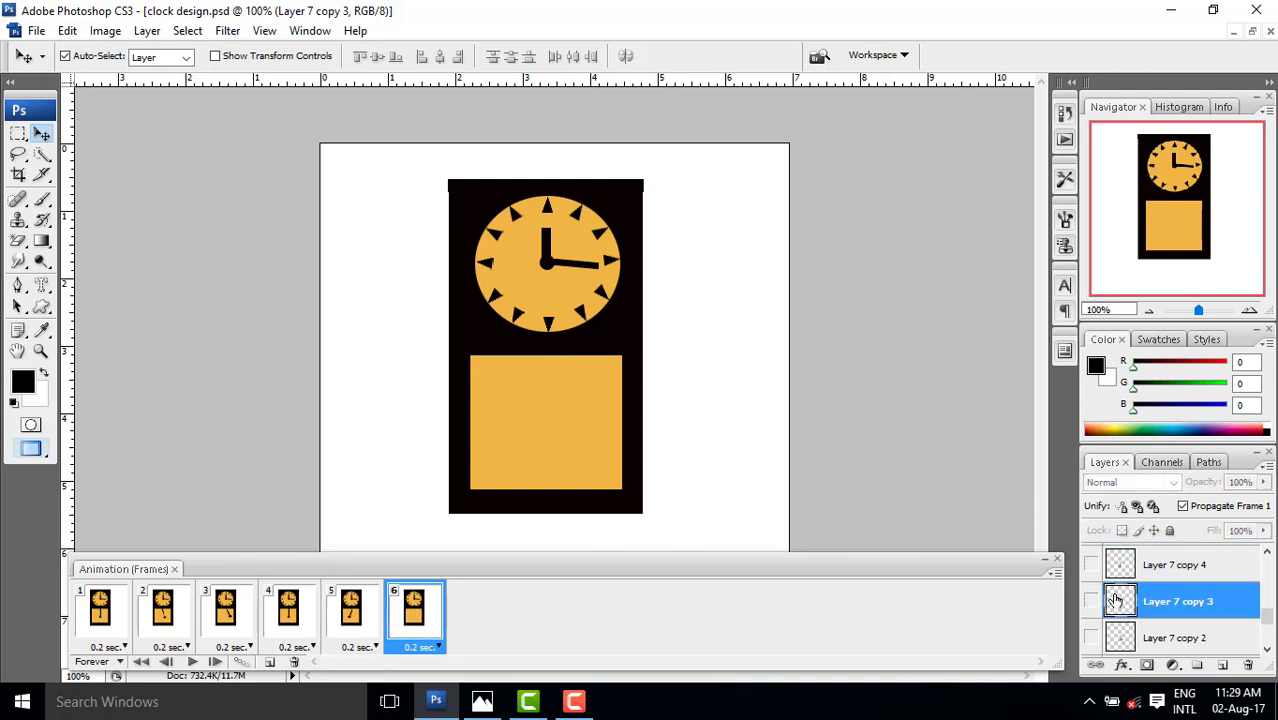
left_click(1091, 565)
scroll(1178, 585, "up", 1)
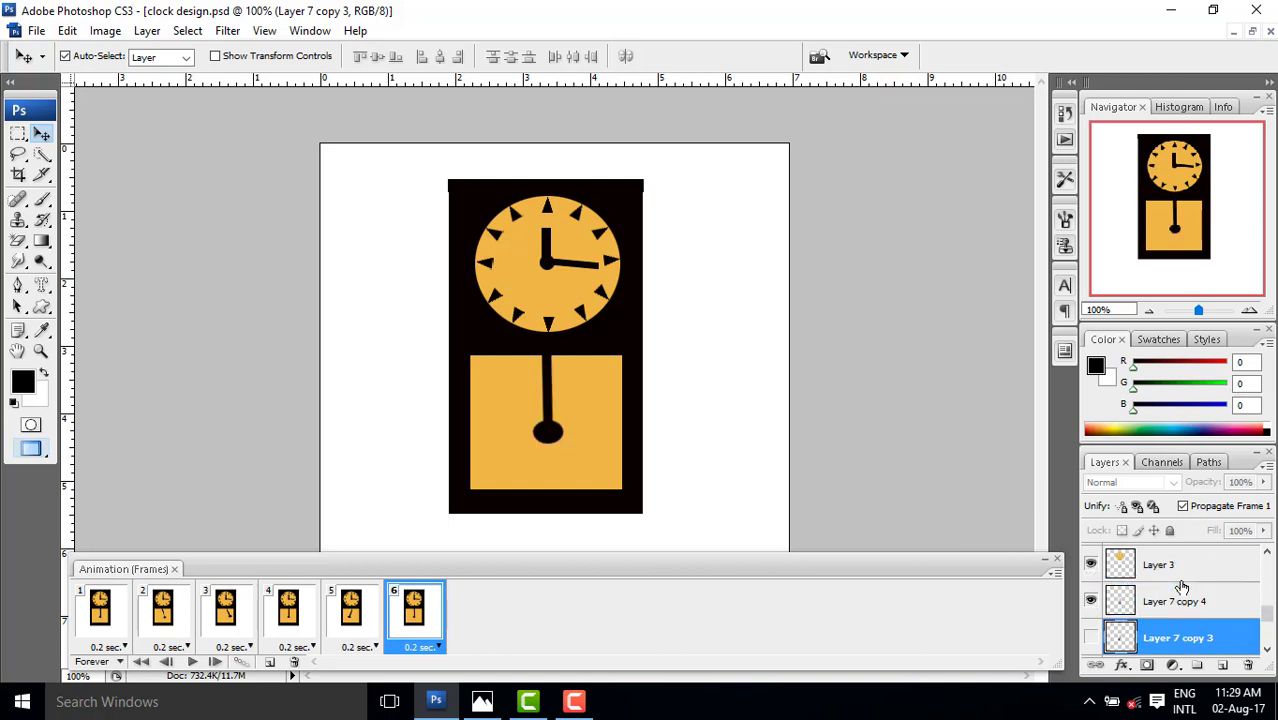
left_click(1155, 603)
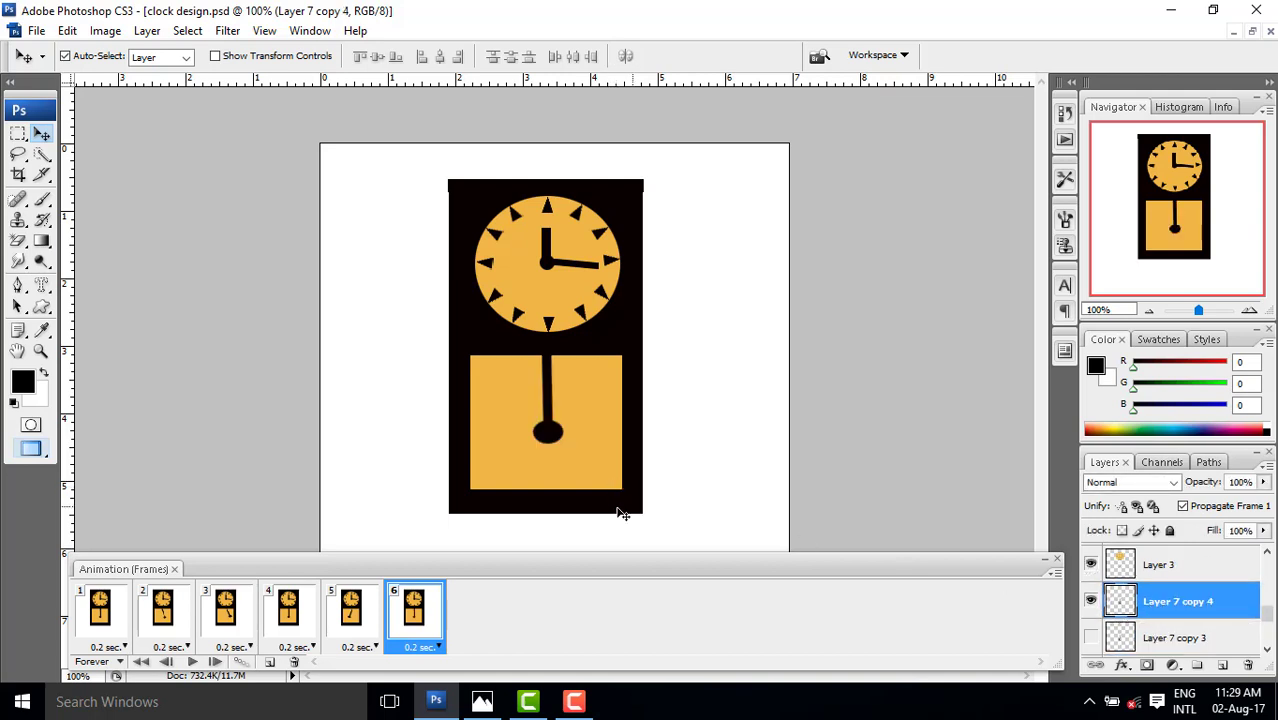
Step: Rotate the Layer 7 copy 4 pendulum by about 38.2° so its bob swings further left, and briefly play the animation as a preview
key("ctrl+t")
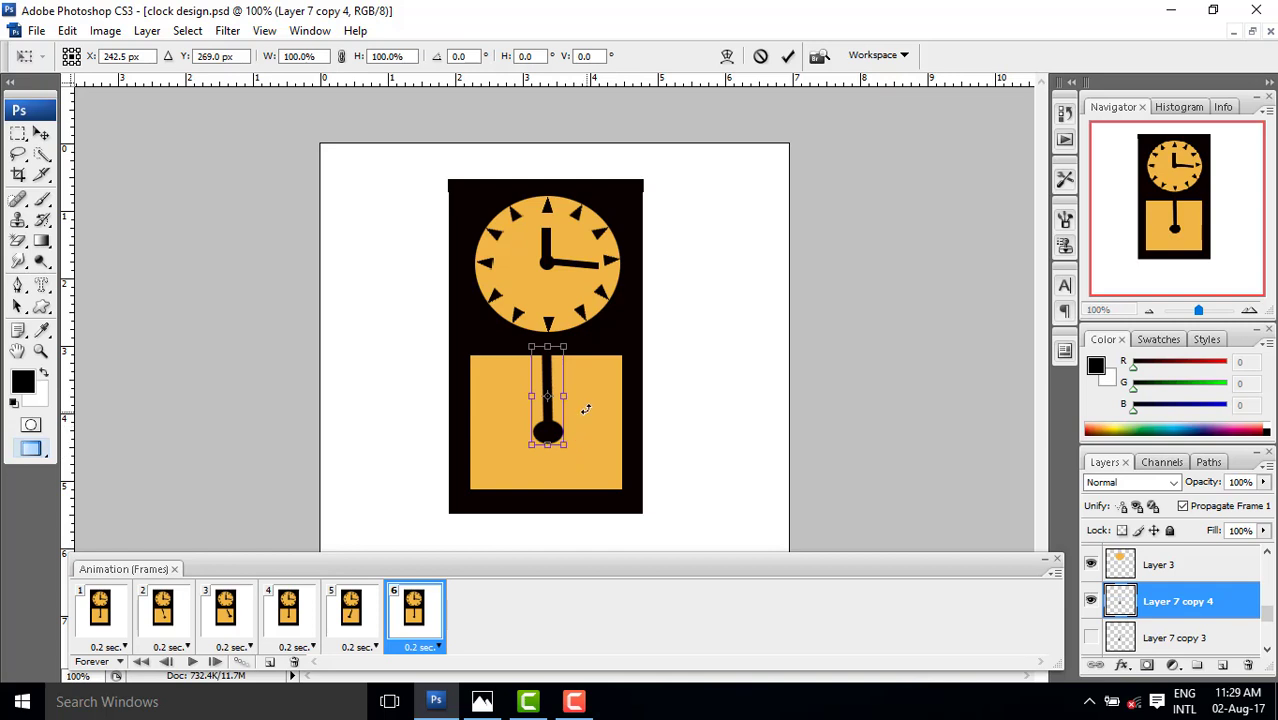
left_click_drag(577, 438, 545, 377)
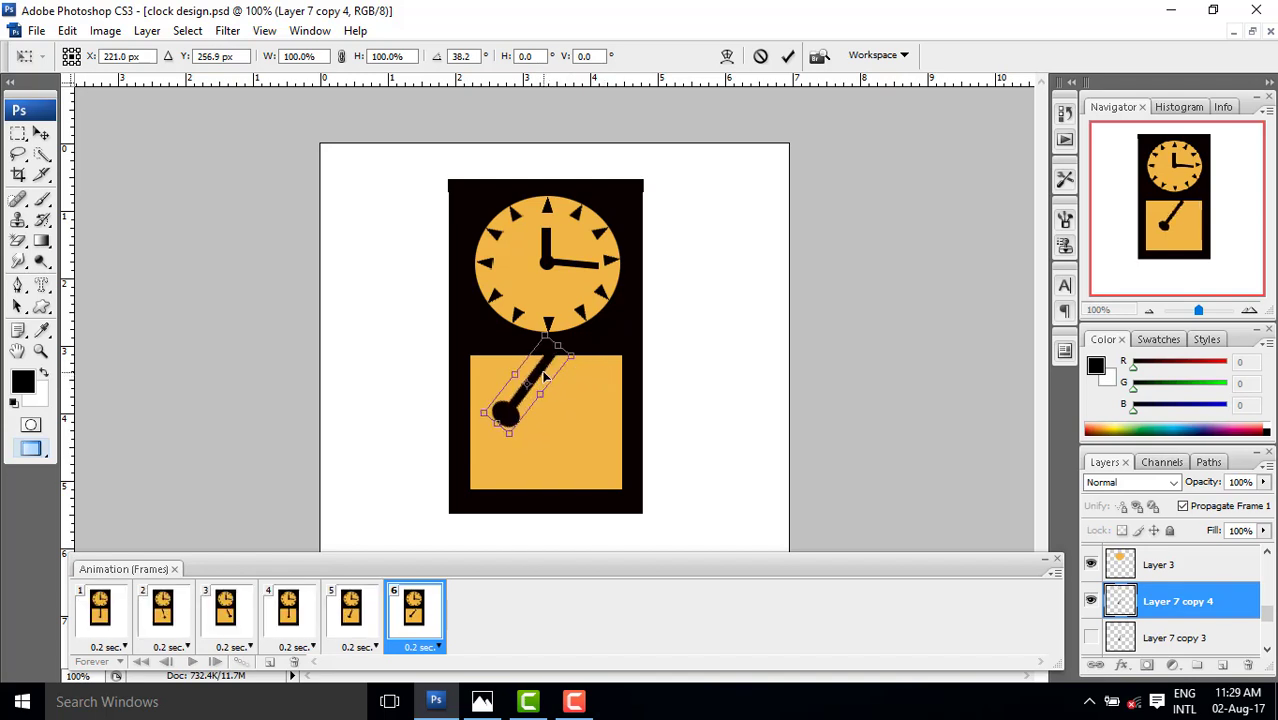
key("Return")
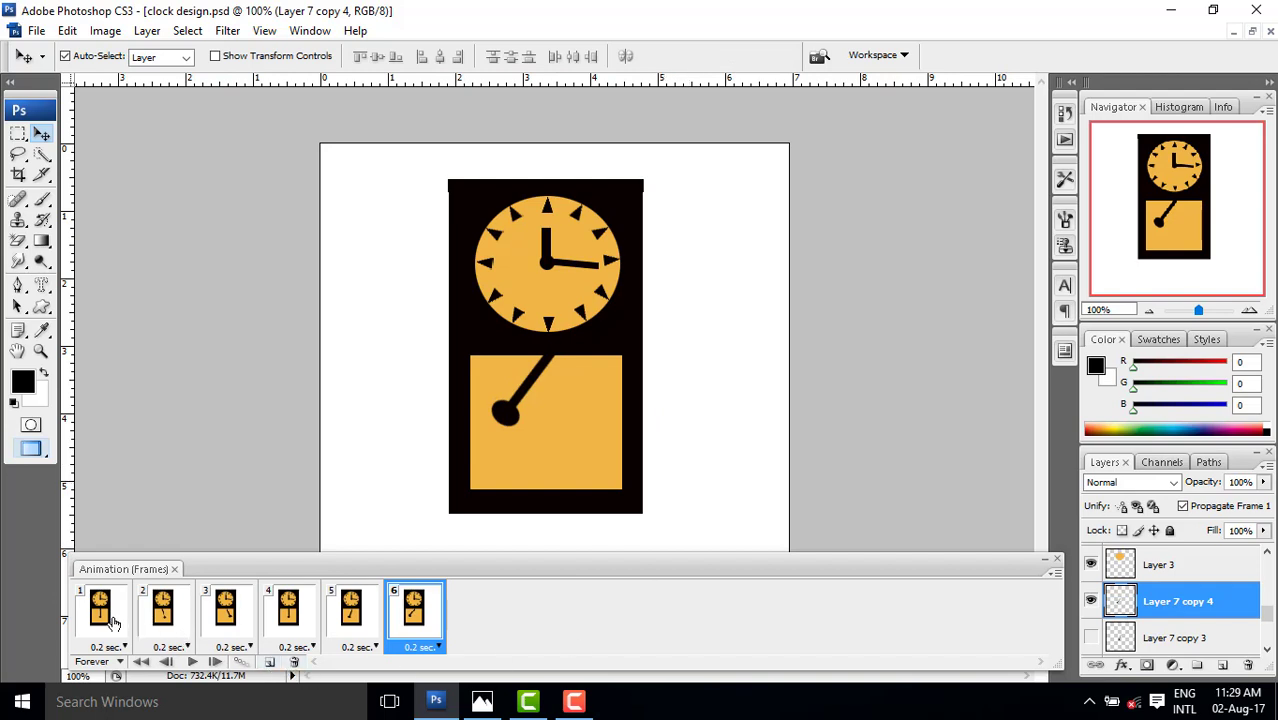
left_click(193, 662)
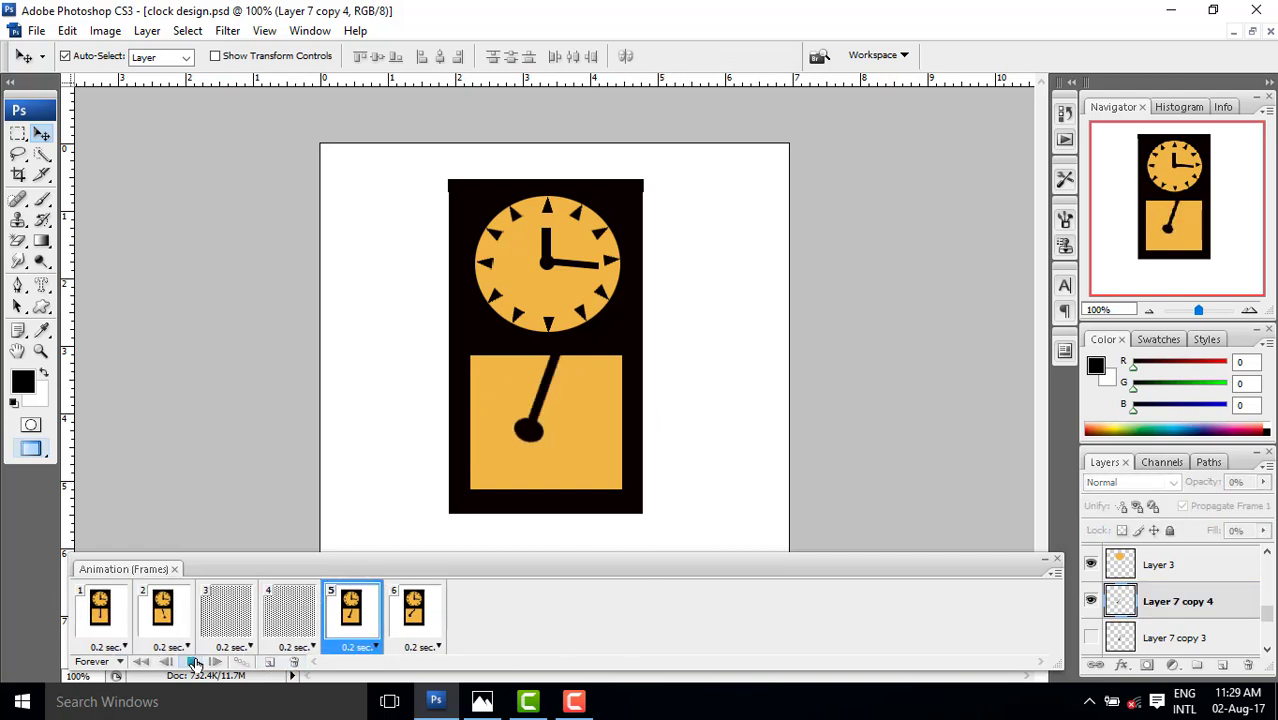
left_click(193, 662)
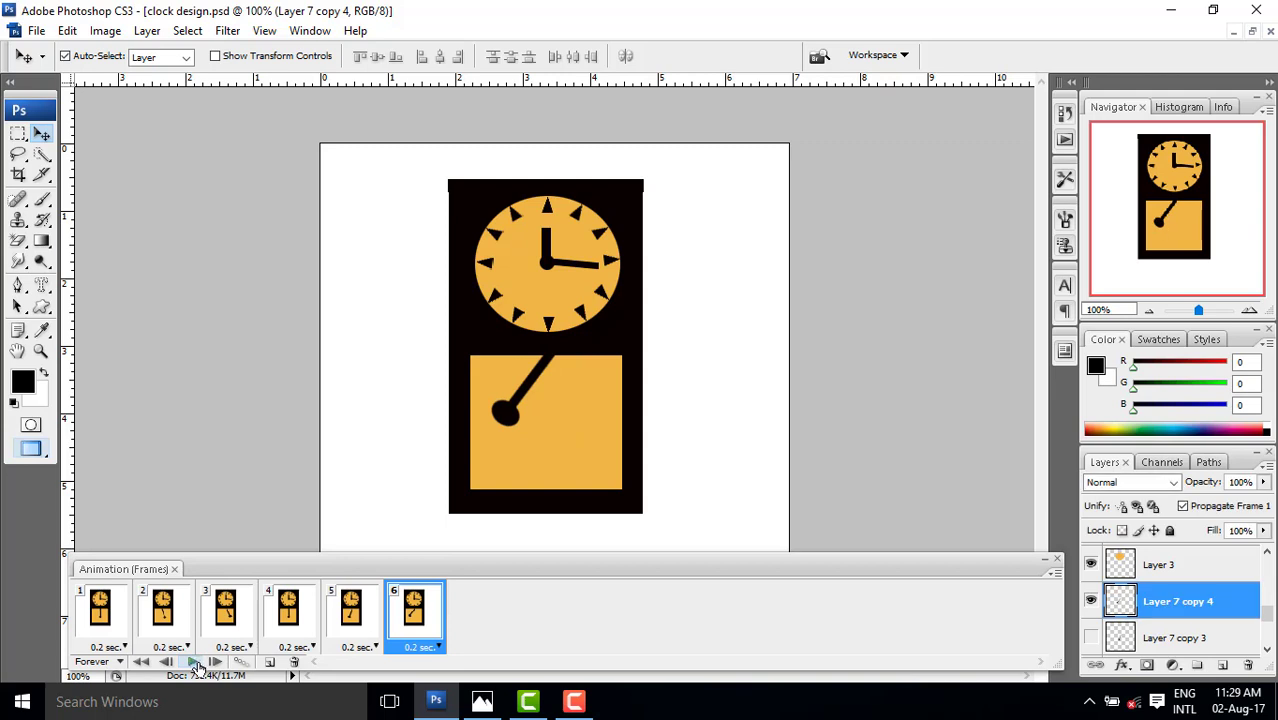
Step: Set the delay of frame 1 to 1 second and the delay of frame 2 to 0.5 seconds
left_click(121, 647)
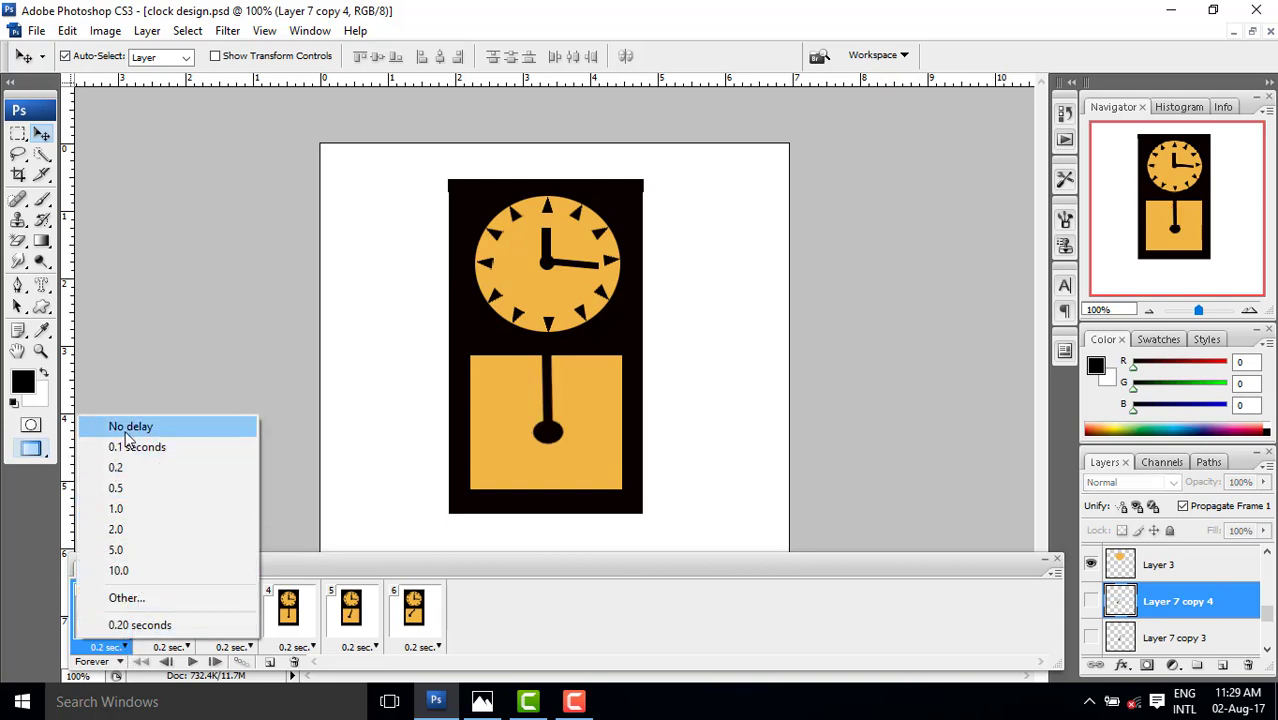
left_click(148, 511)
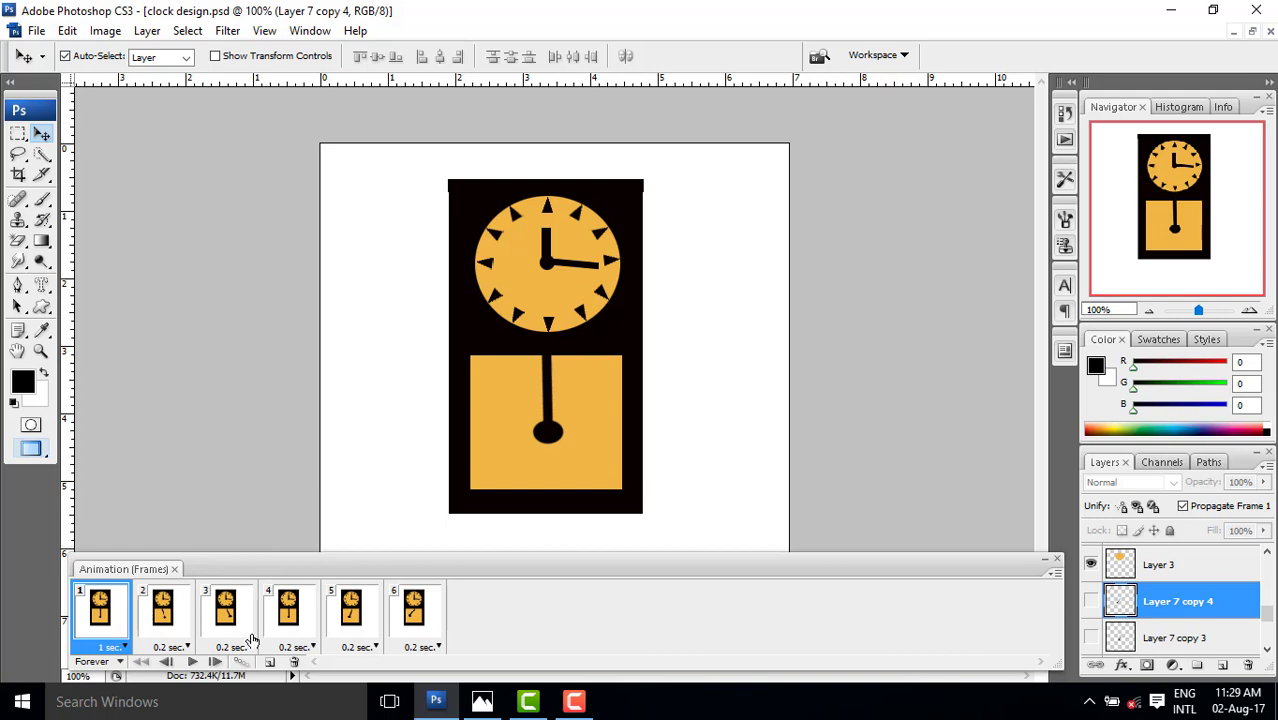
left_click(167, 648)
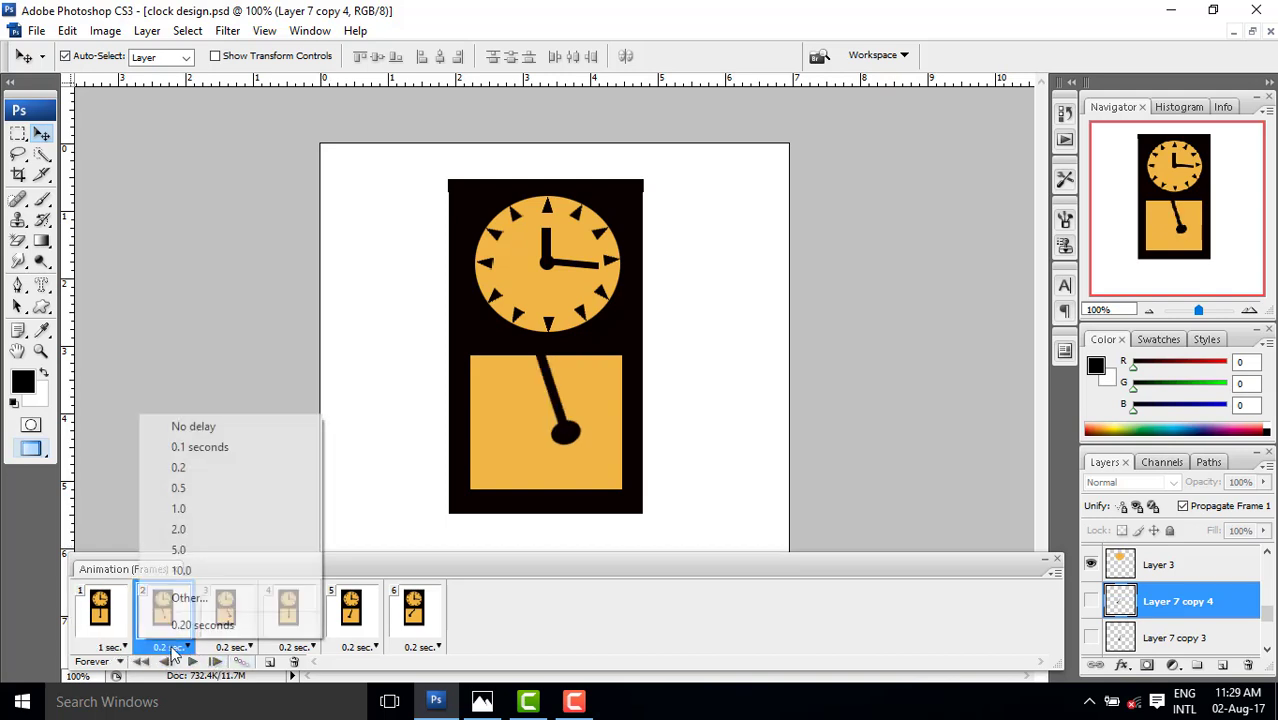
left_click(187, 489)
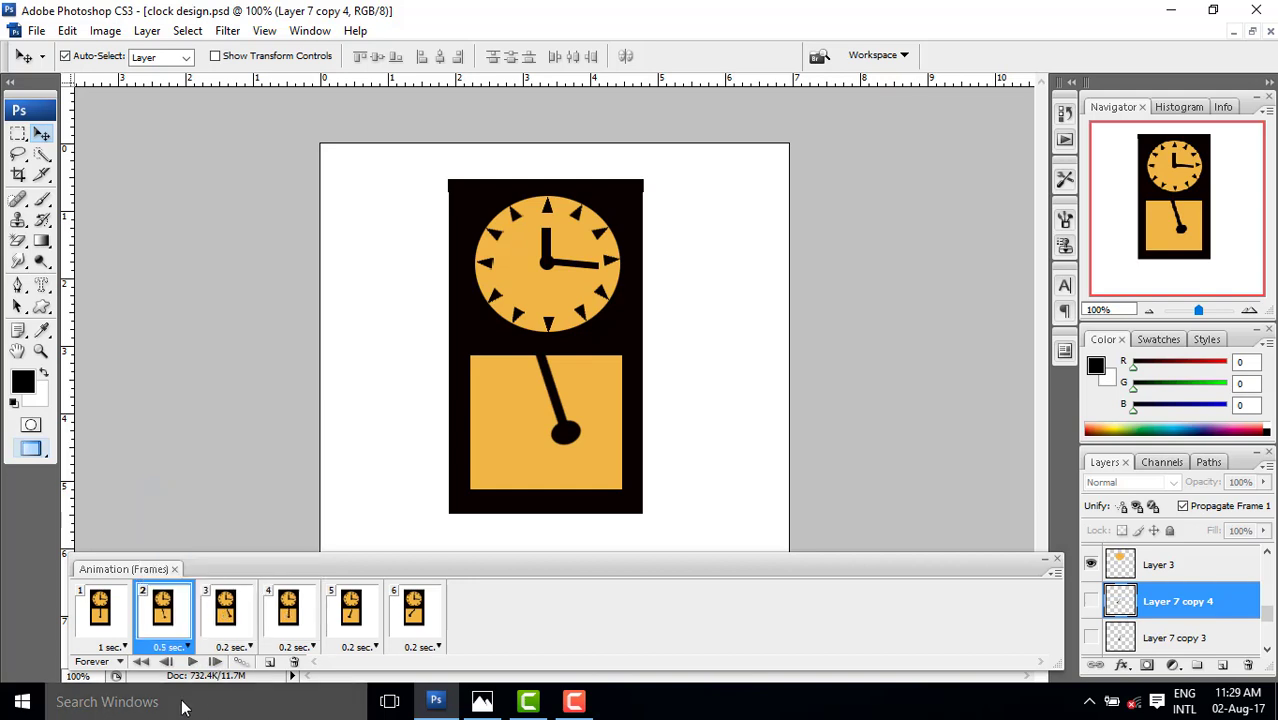
left_click(229, 648)
left_click(243, 646)
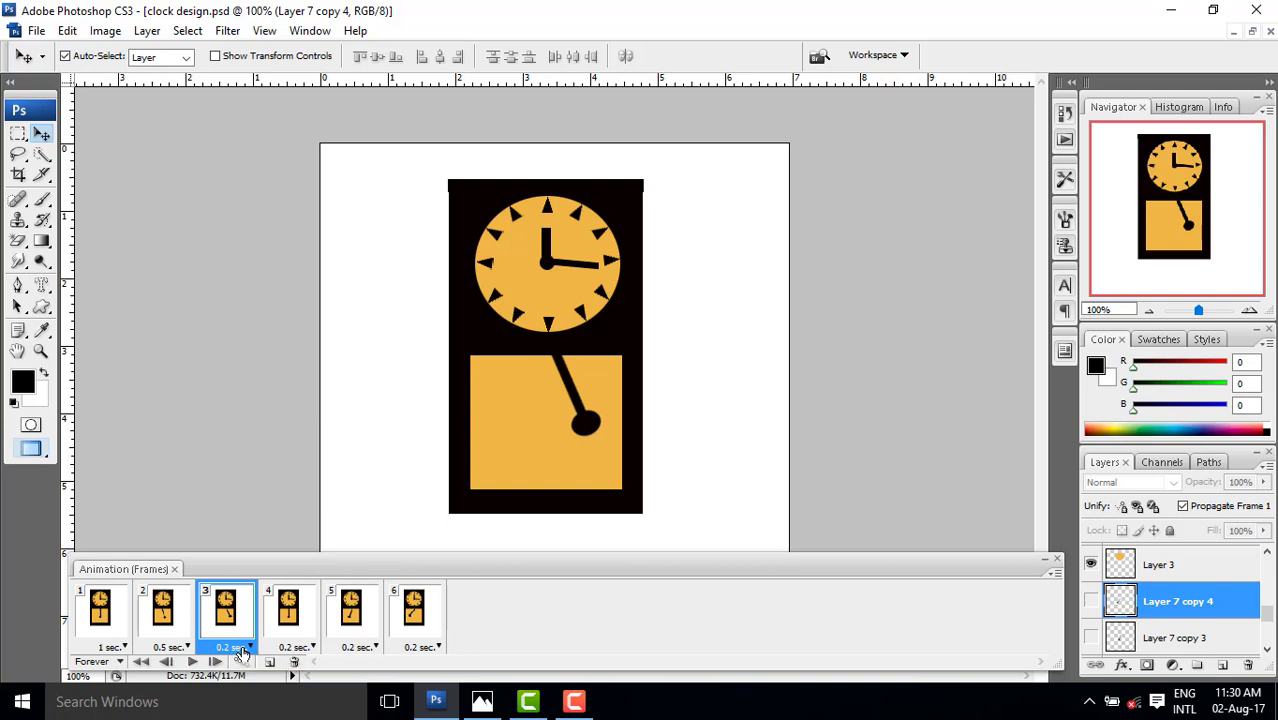
left_click(120, 647)
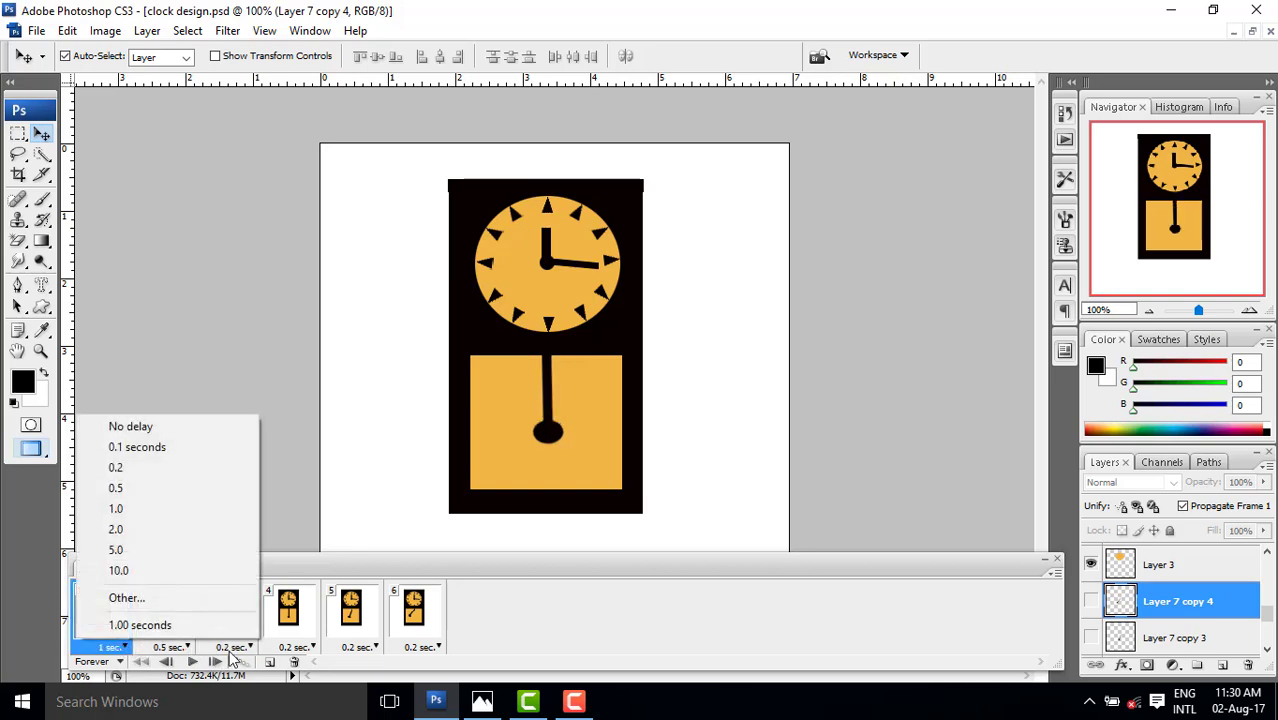
left_click(408, 650)
Step: Select all six animation frames and set their delay to 0.2 seconds
left_click(414, 630)
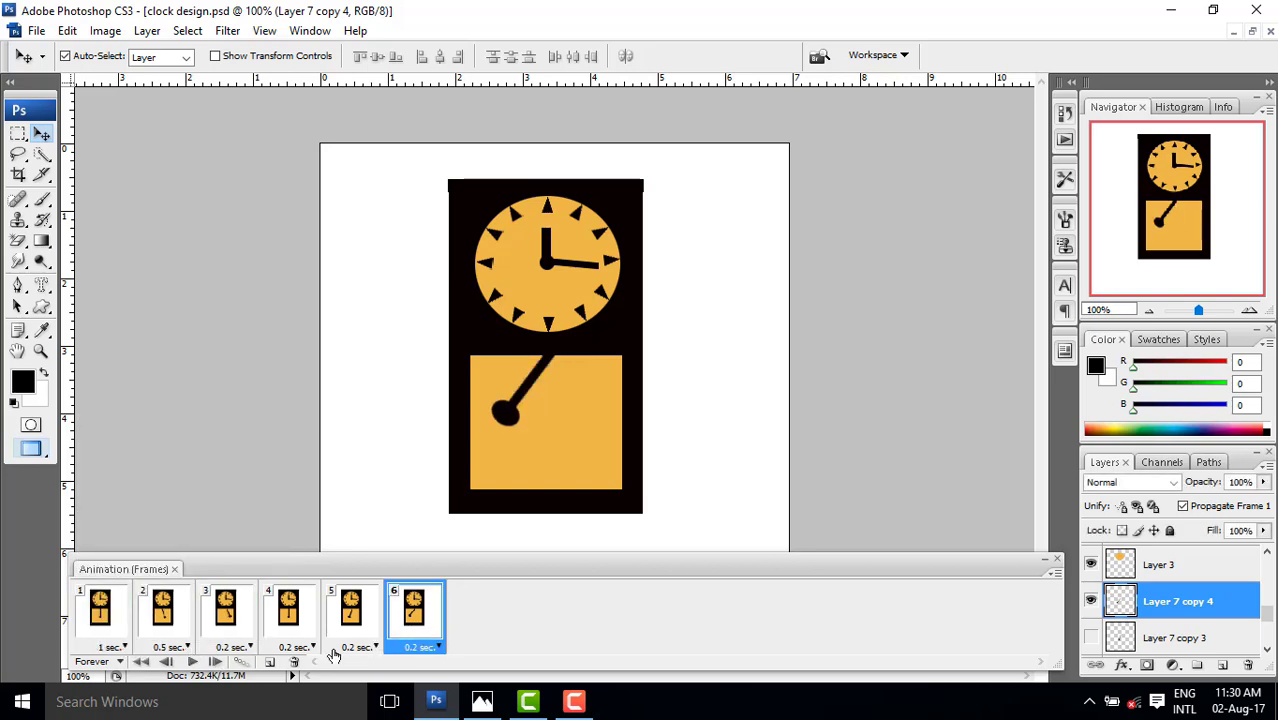
left_click(110, 622, "shift")
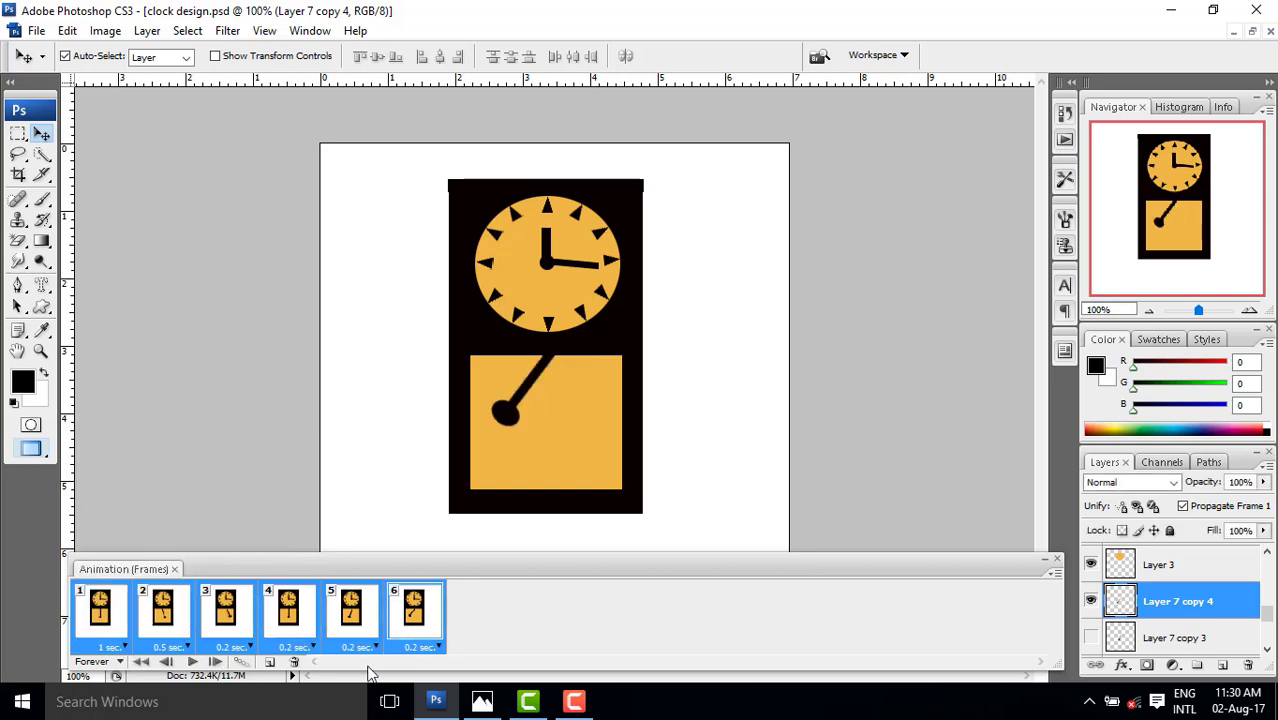
left_click(436, 652)
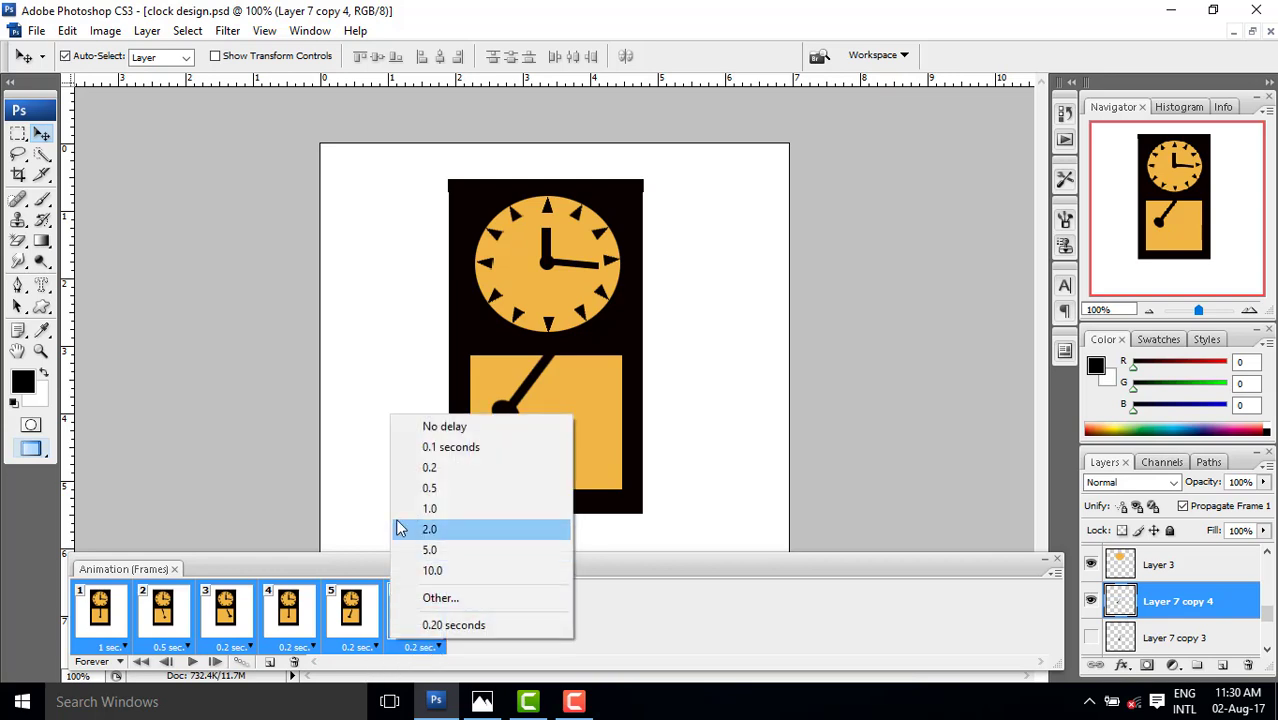
left_click(433, 476)
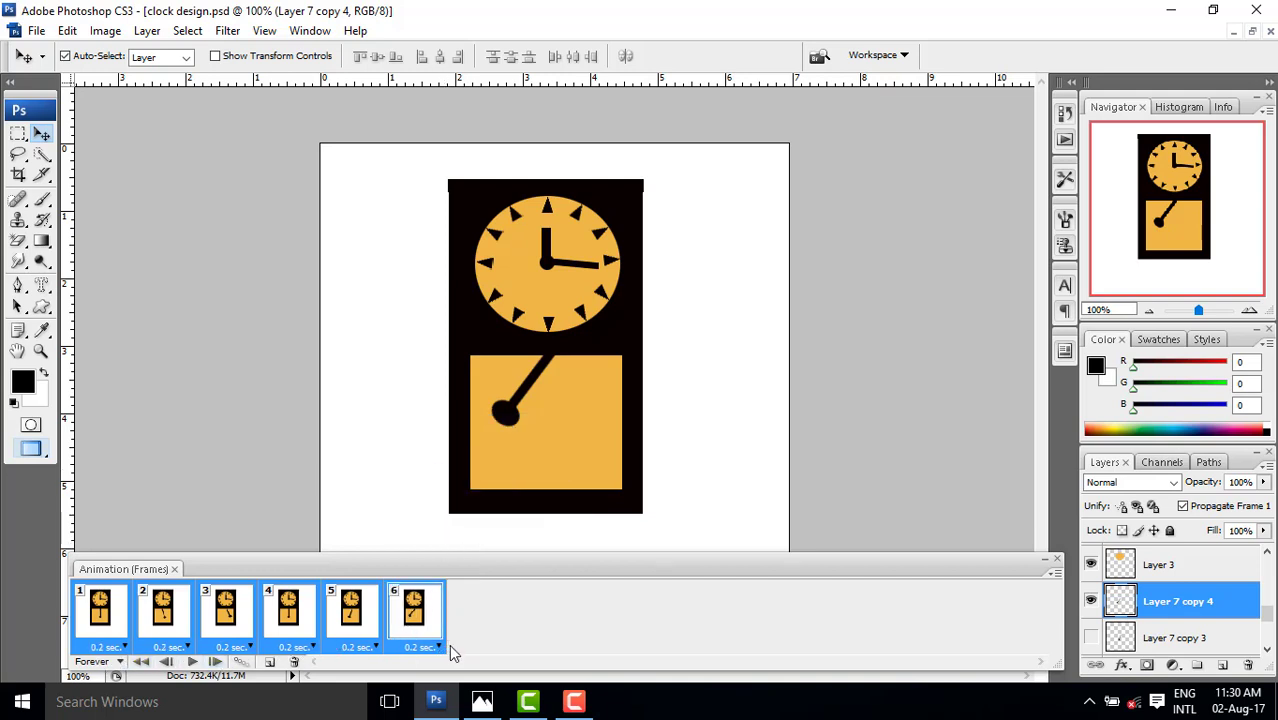
Step: Keep the animation looping Forever and play it briefly as a preview, ending with frame 1 selected
left_click(119, 664)
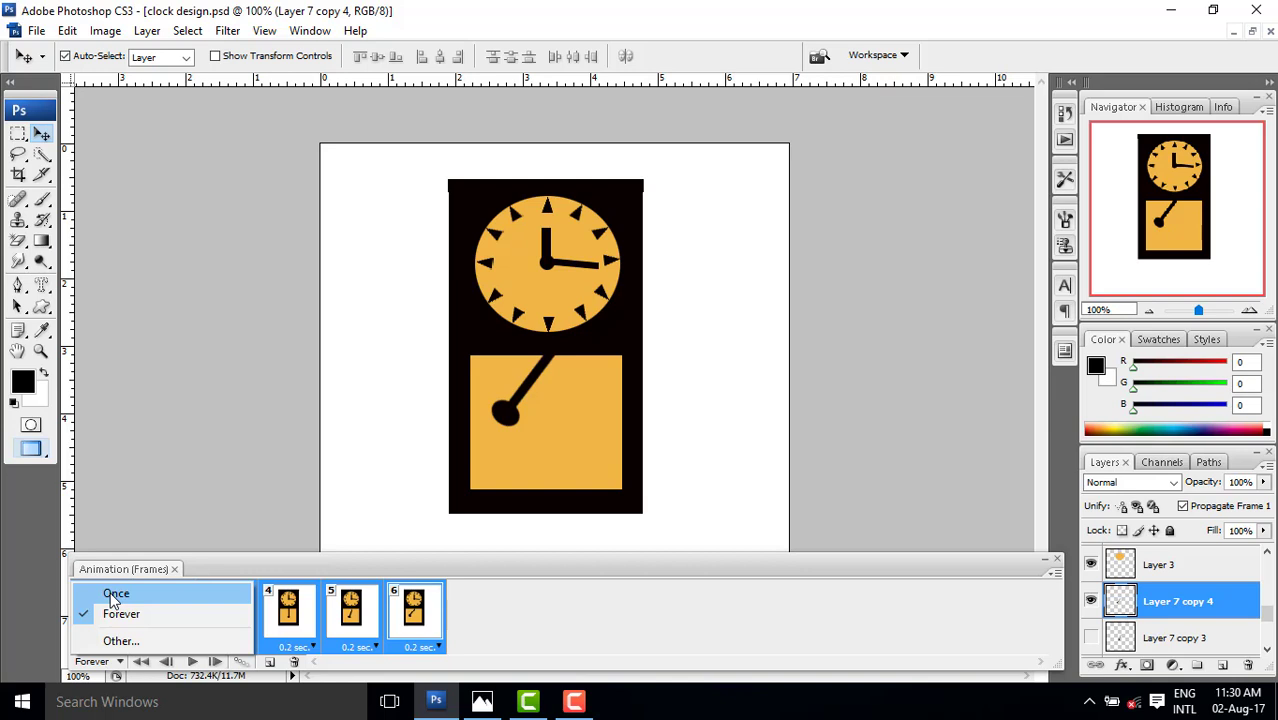
left_click(160, 613)
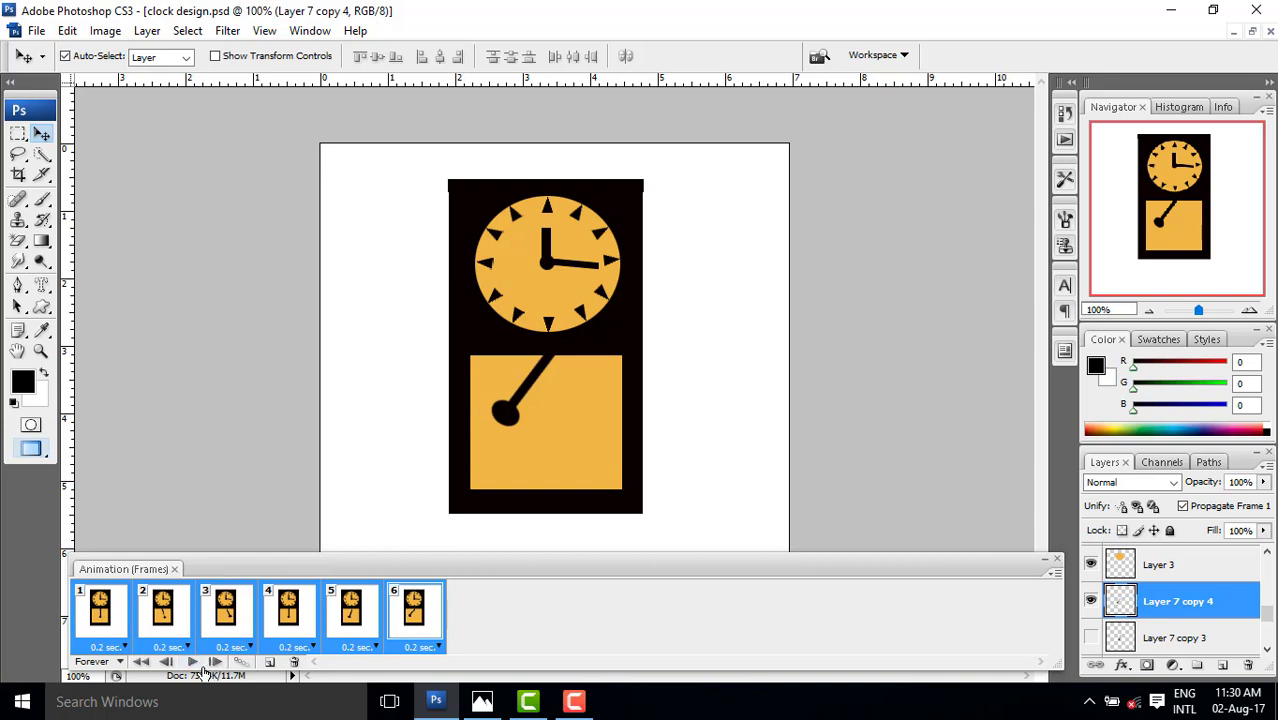
left_click(192, 662)
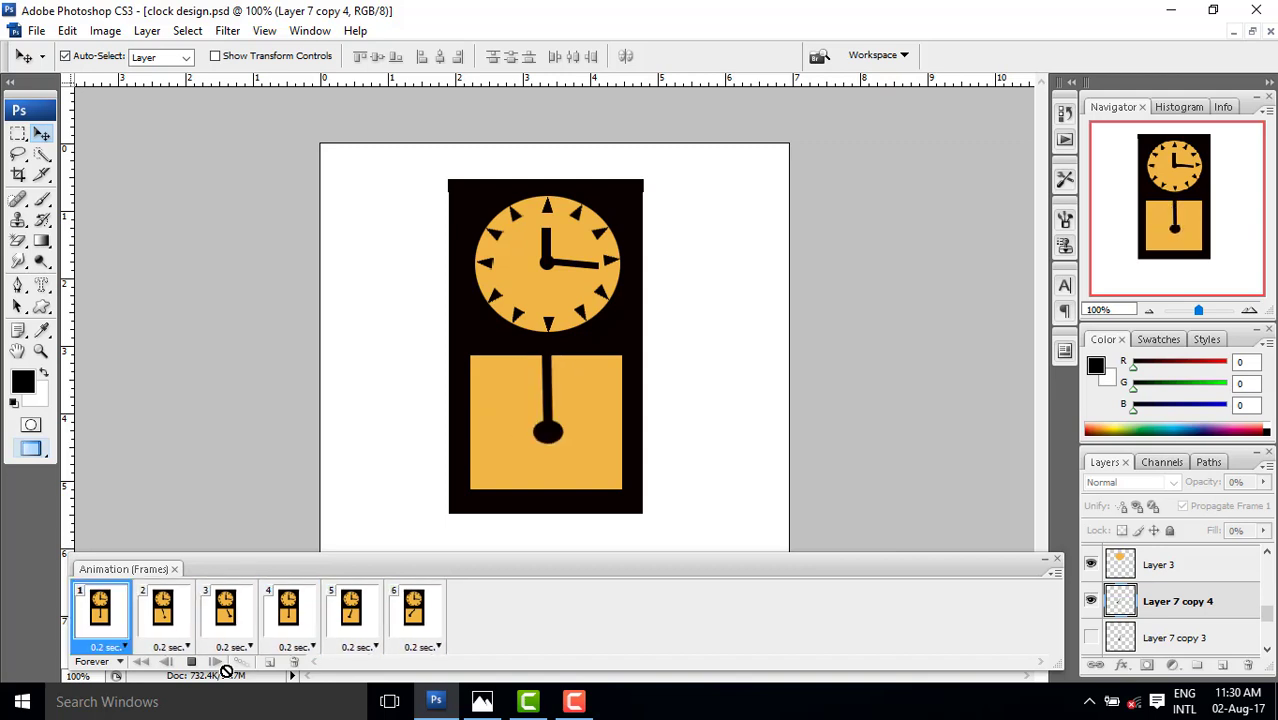
left_click(191, 663)
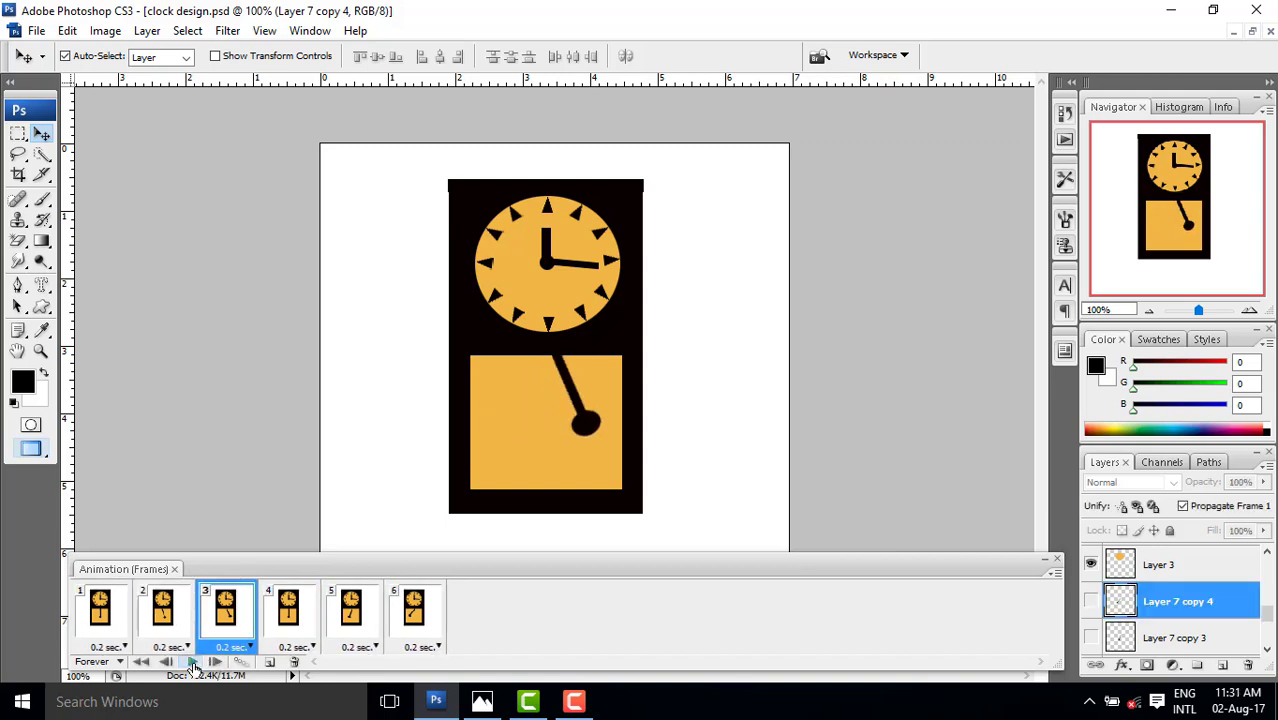
left_click(116, 636)
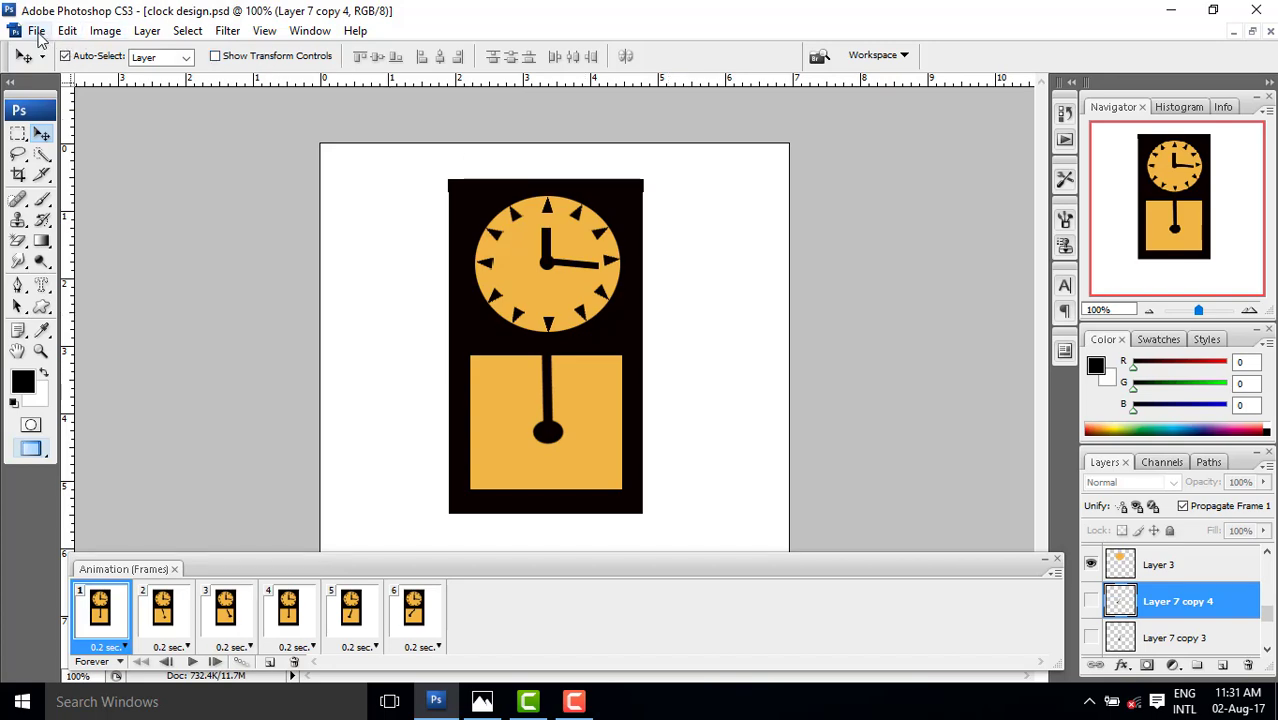
Step: Save the animation for web as a GIF named clock-design on the Desktop
left_click(36, 31)
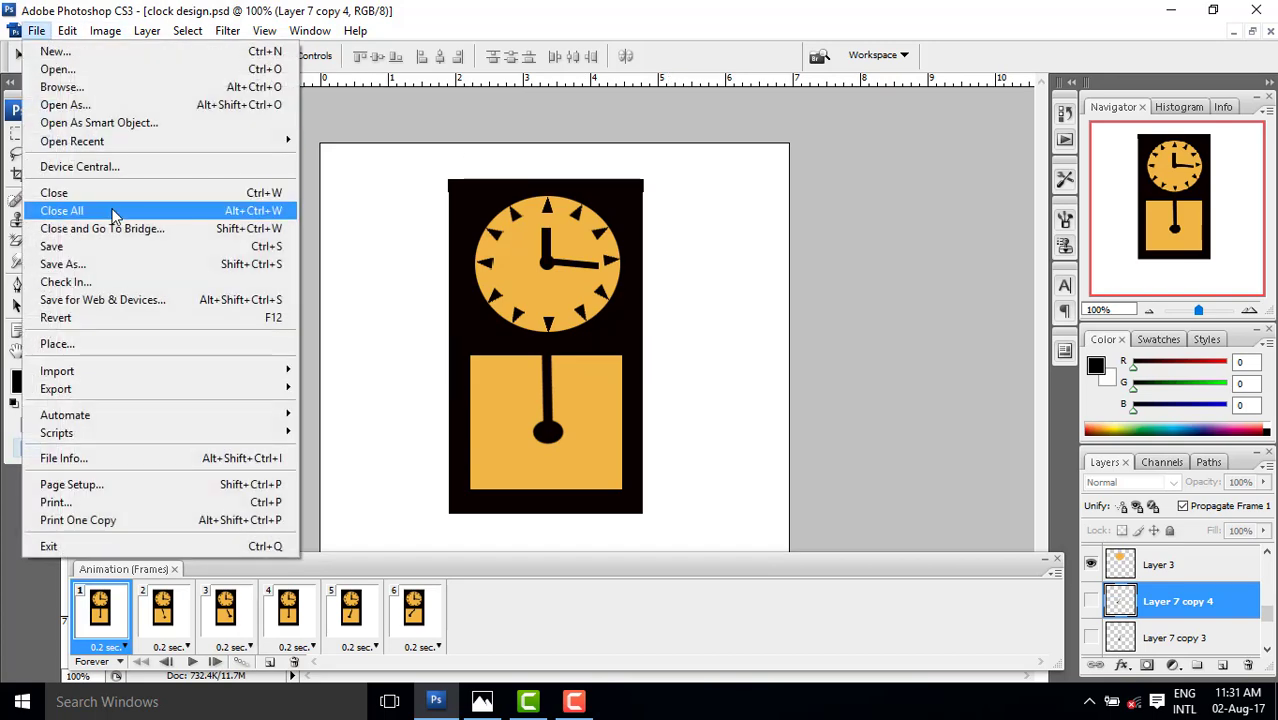
left_click(125, 300)
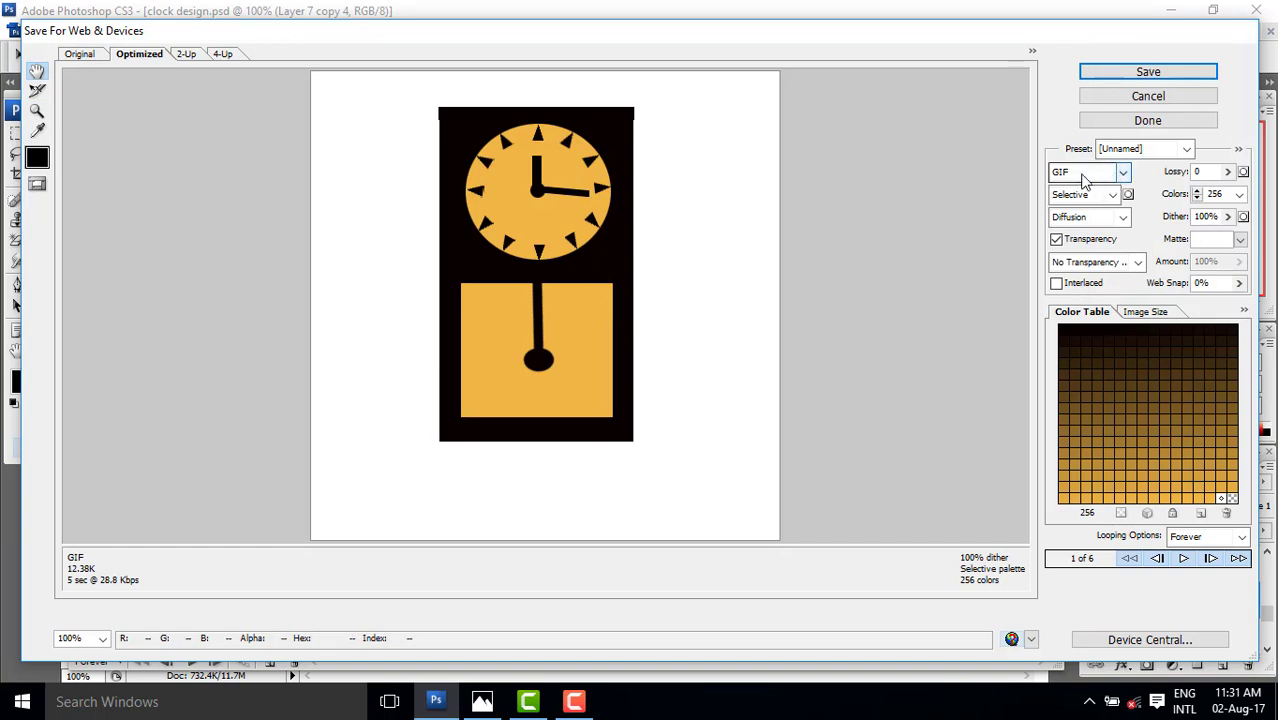
left_click(1124, 174)
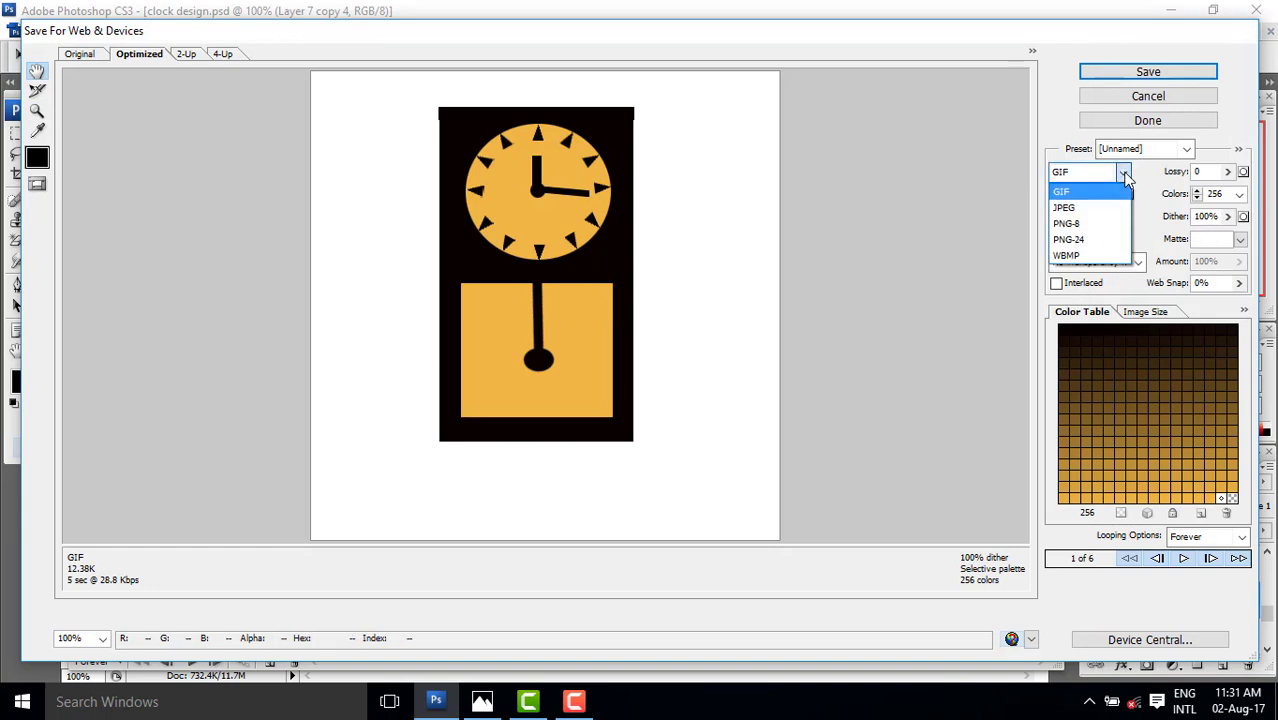
left_click(1076, 191)
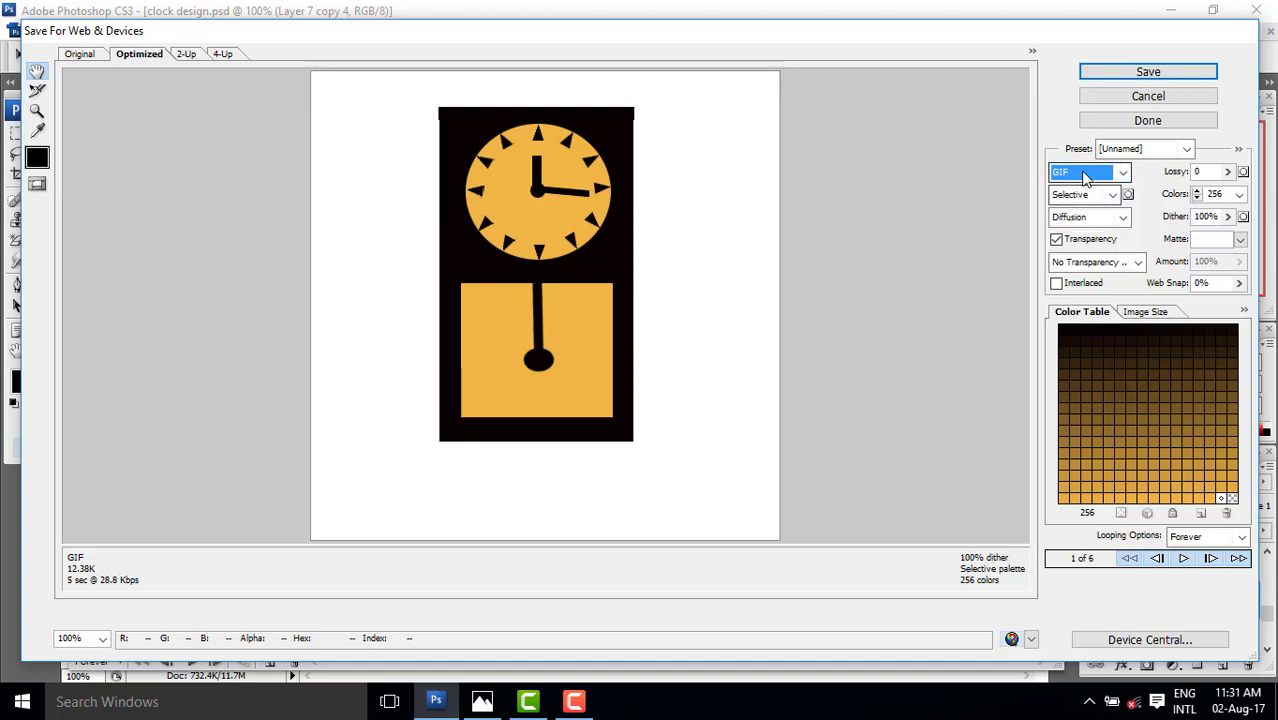
left_click(1118, 77)
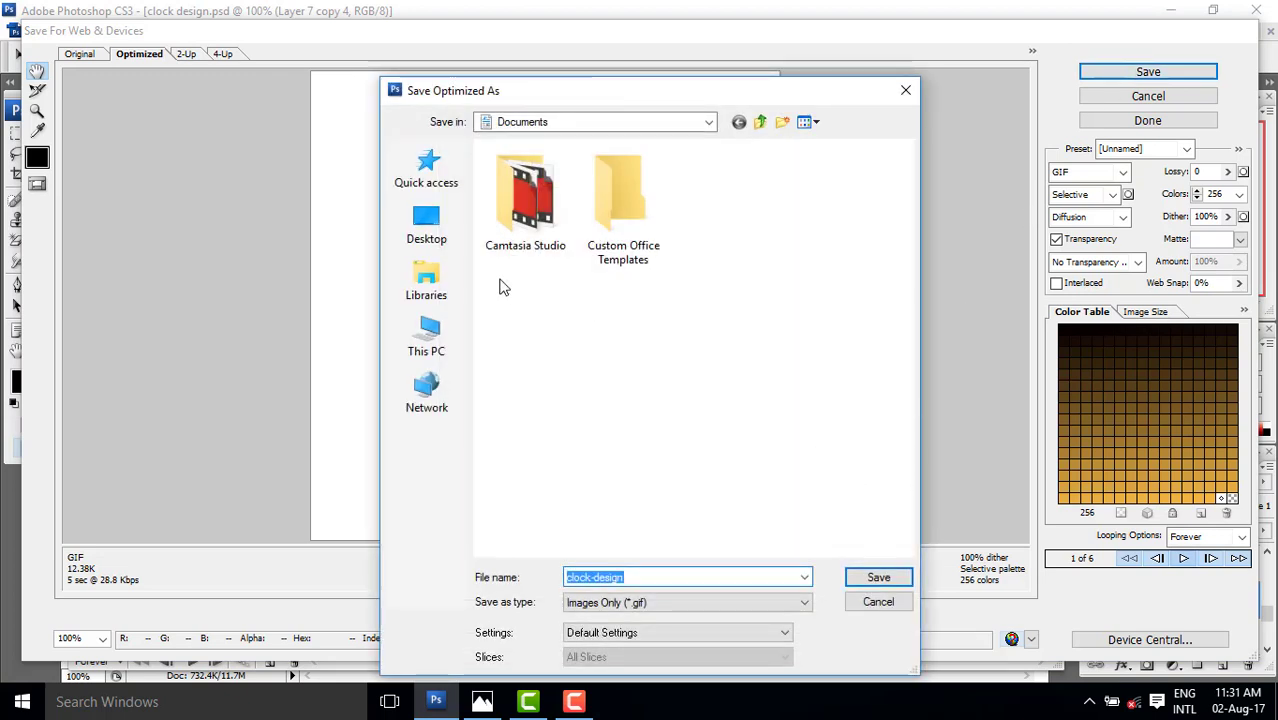
left_click(427, 224)
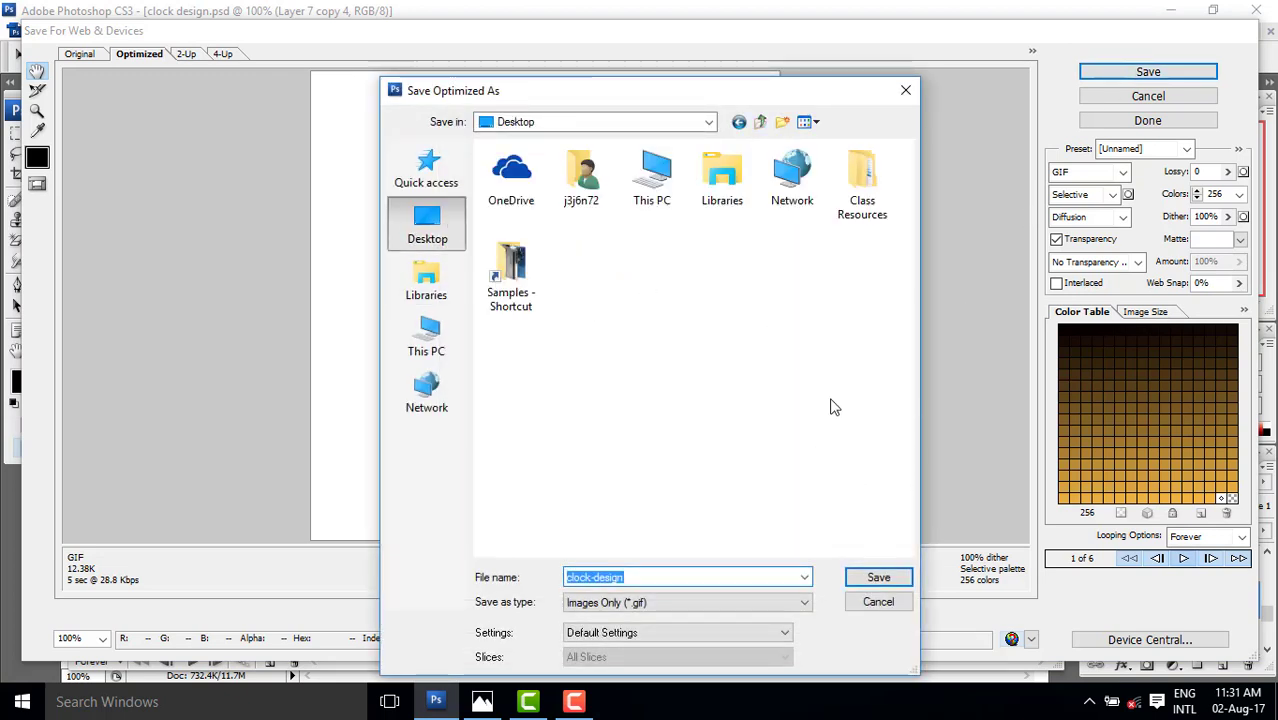
left_click(876, 578)
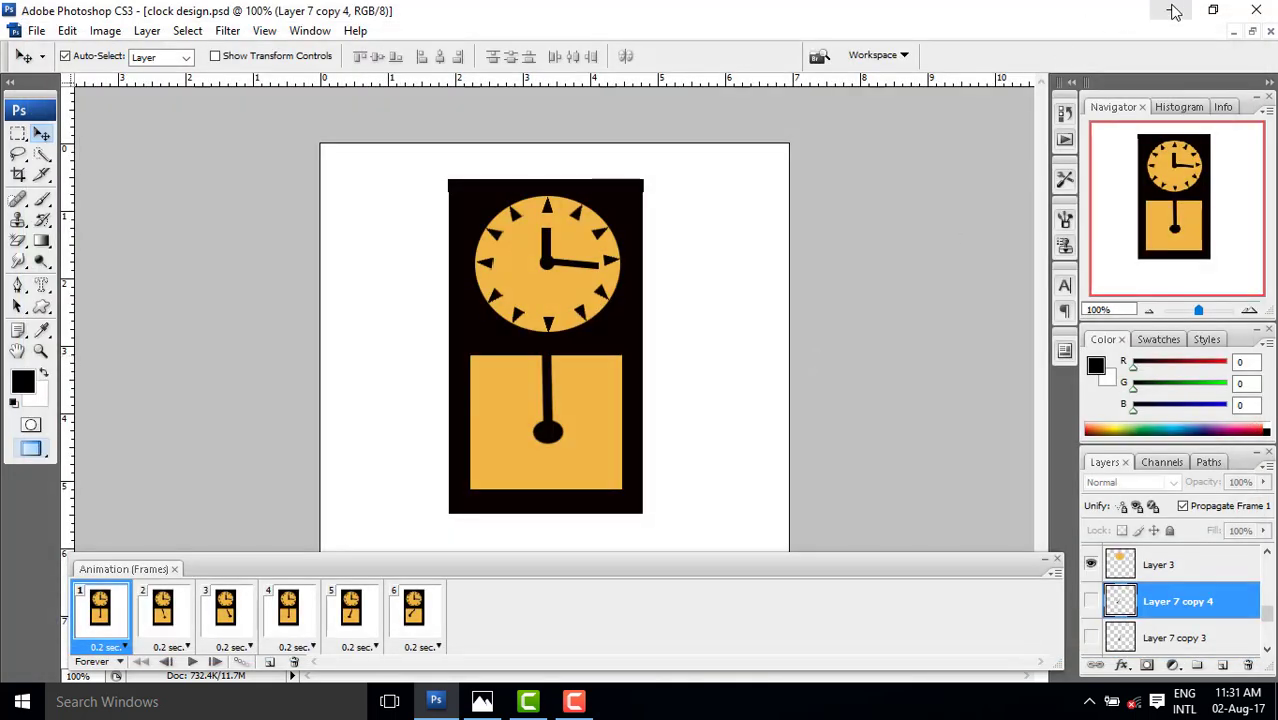
Step: Minimize Photoshop, view the clock-design GIF from the desktop in a maximized Internet Explorer window, and close the browser
left_click(1171, 10)
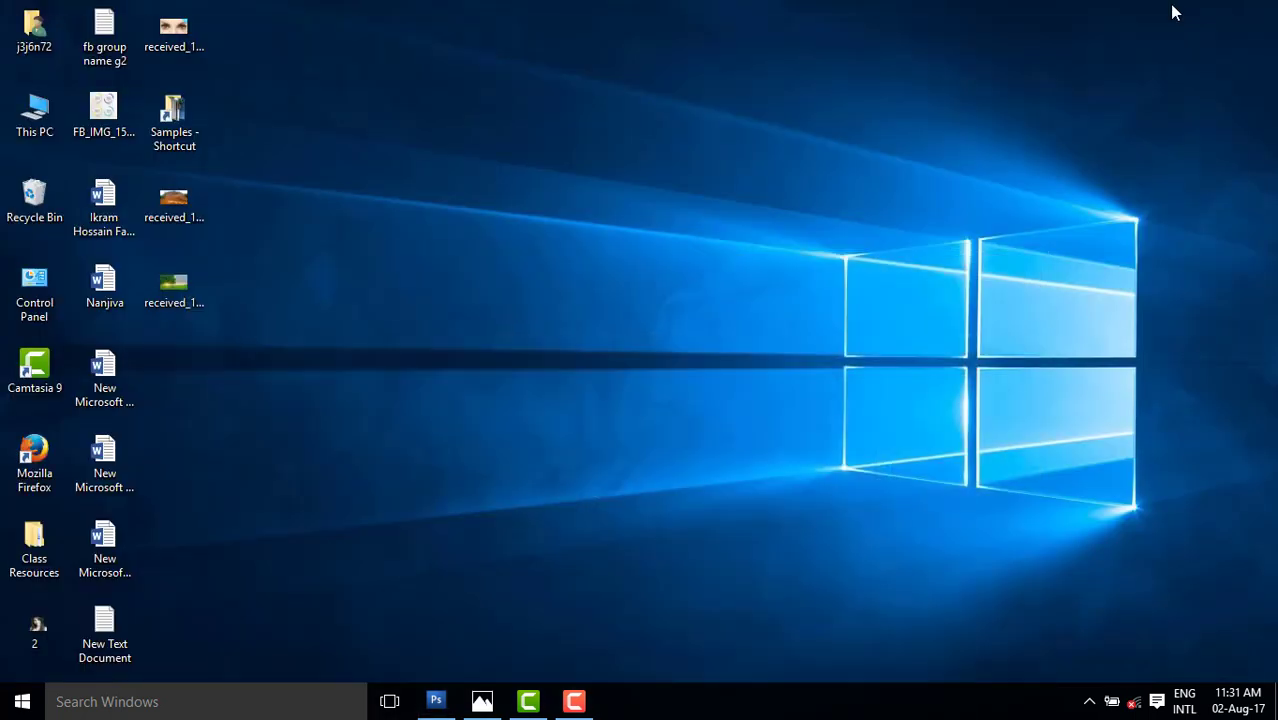
left_click(199, 368)
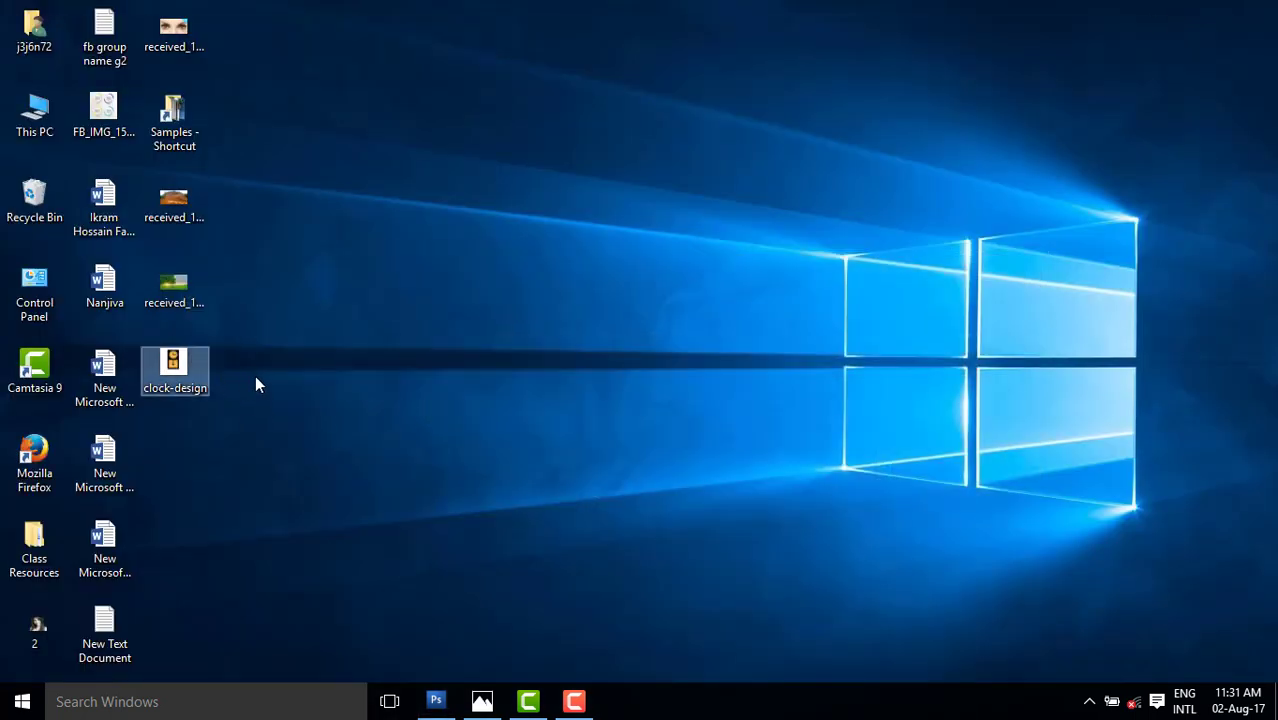
right_click(185, 362)
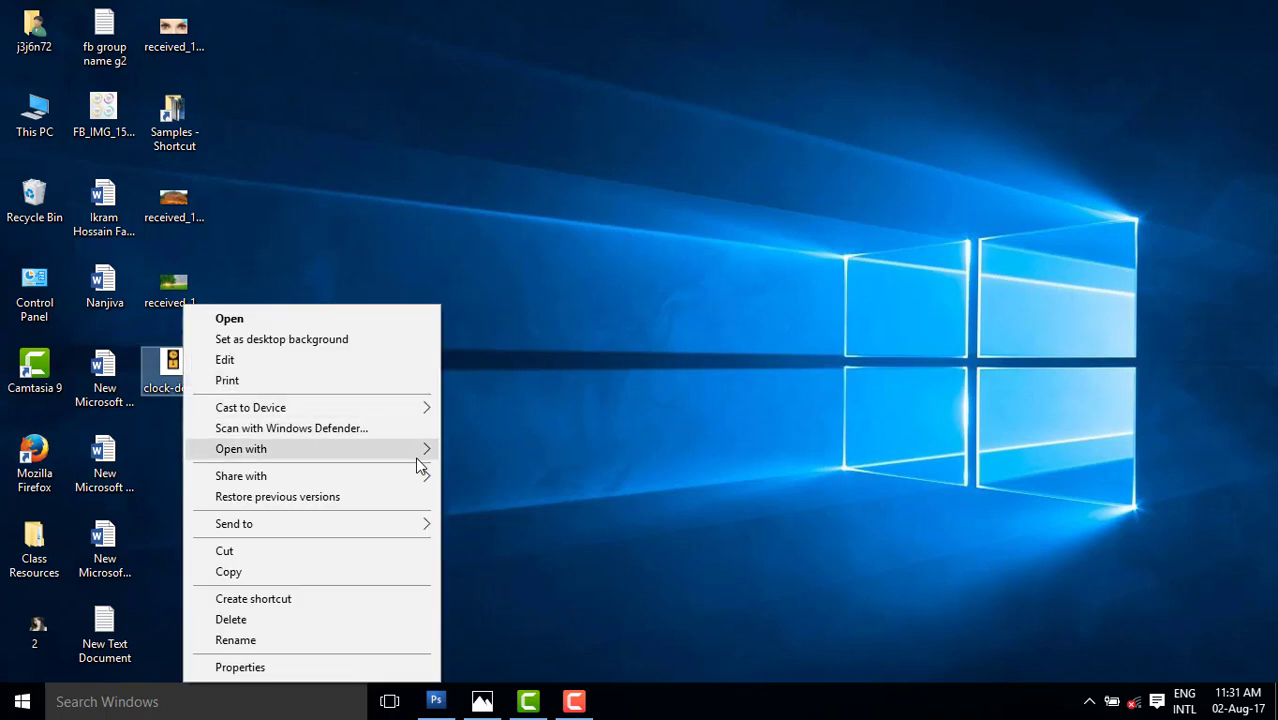
mouse_move(428, 456)
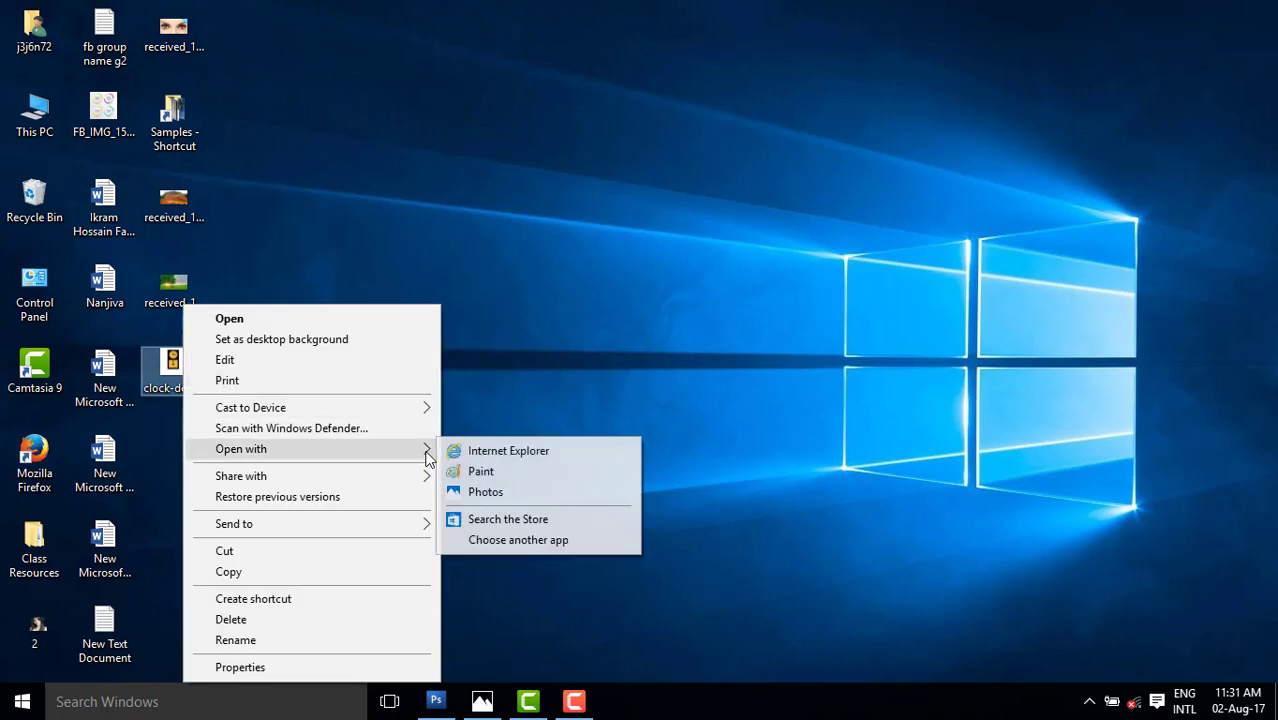
left_click(513, 452)
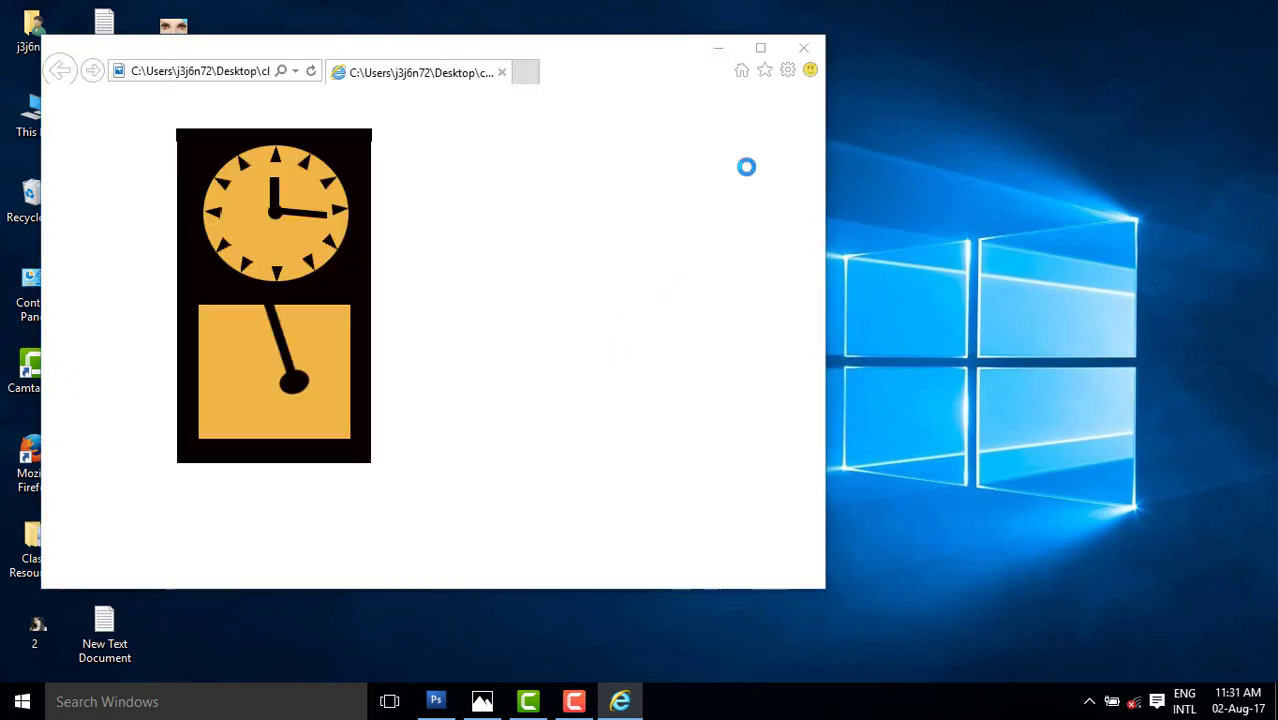
left_click(653, 447)
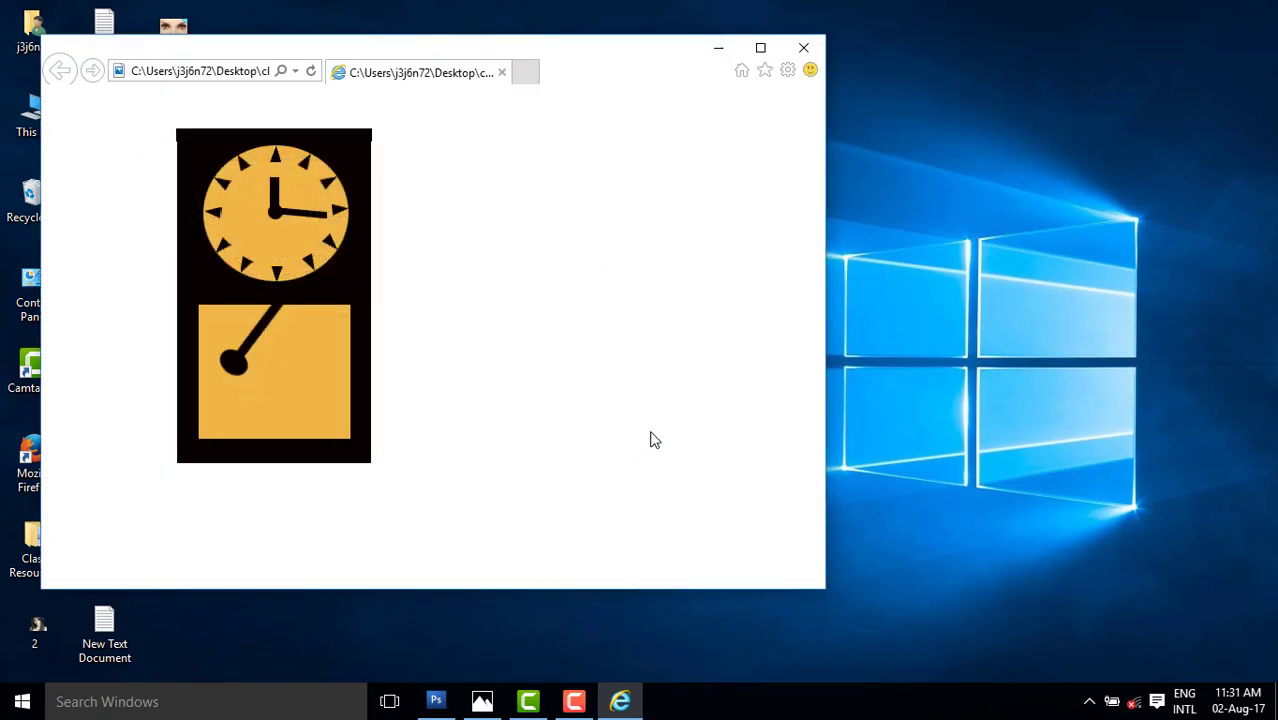
left_click(760, 48)
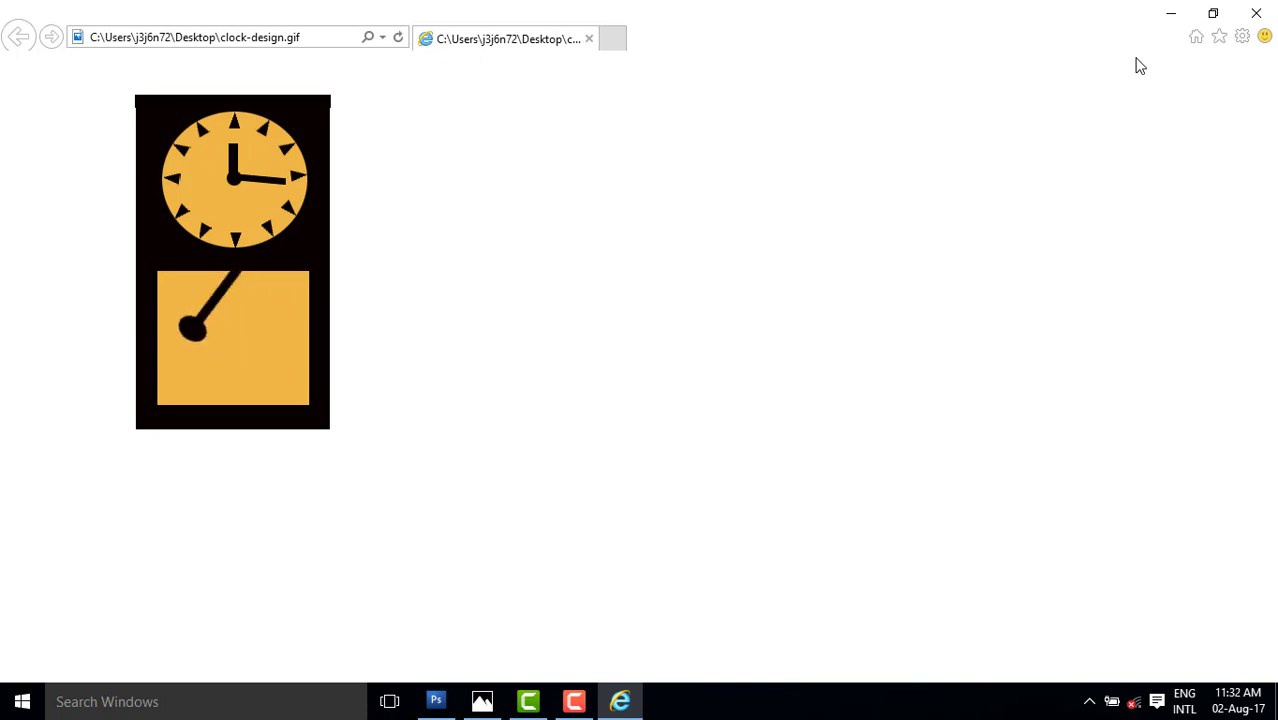
left_click(1256, 13)
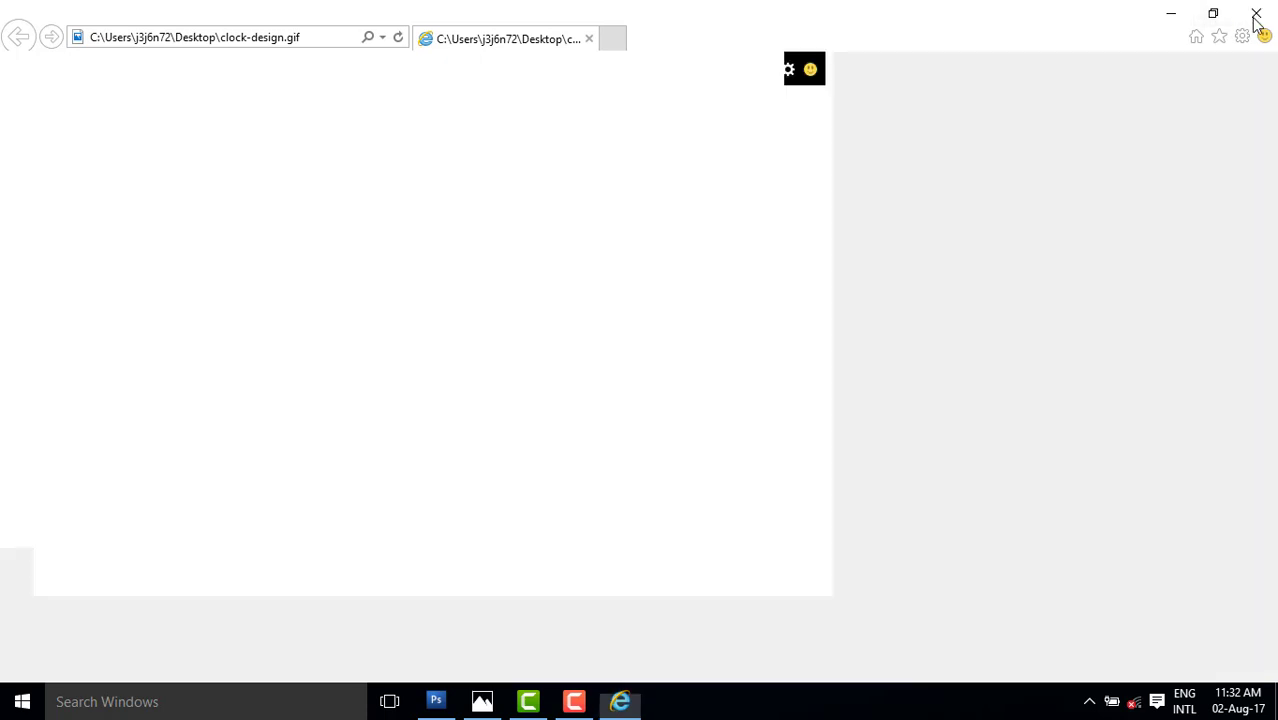
Step: View the clock-design GIF from the desktop in the Photos app and close it
right_click(193, 381)
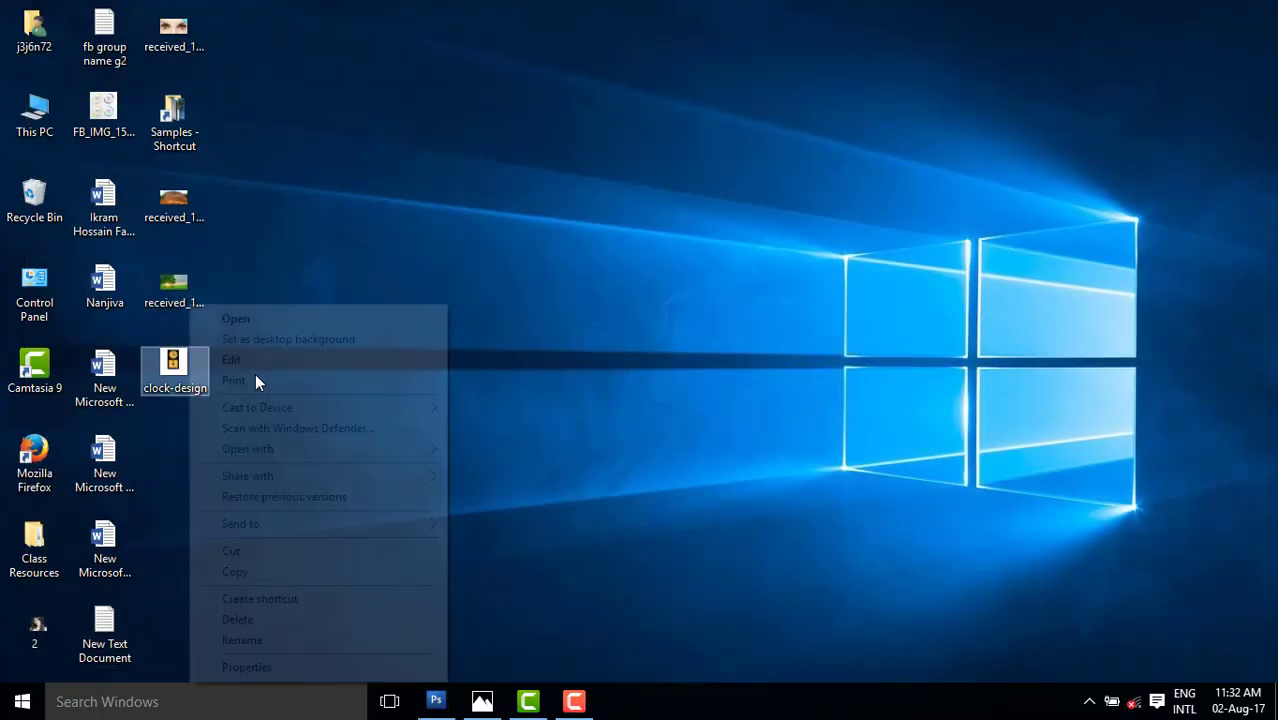
mouse_move(433, 455)
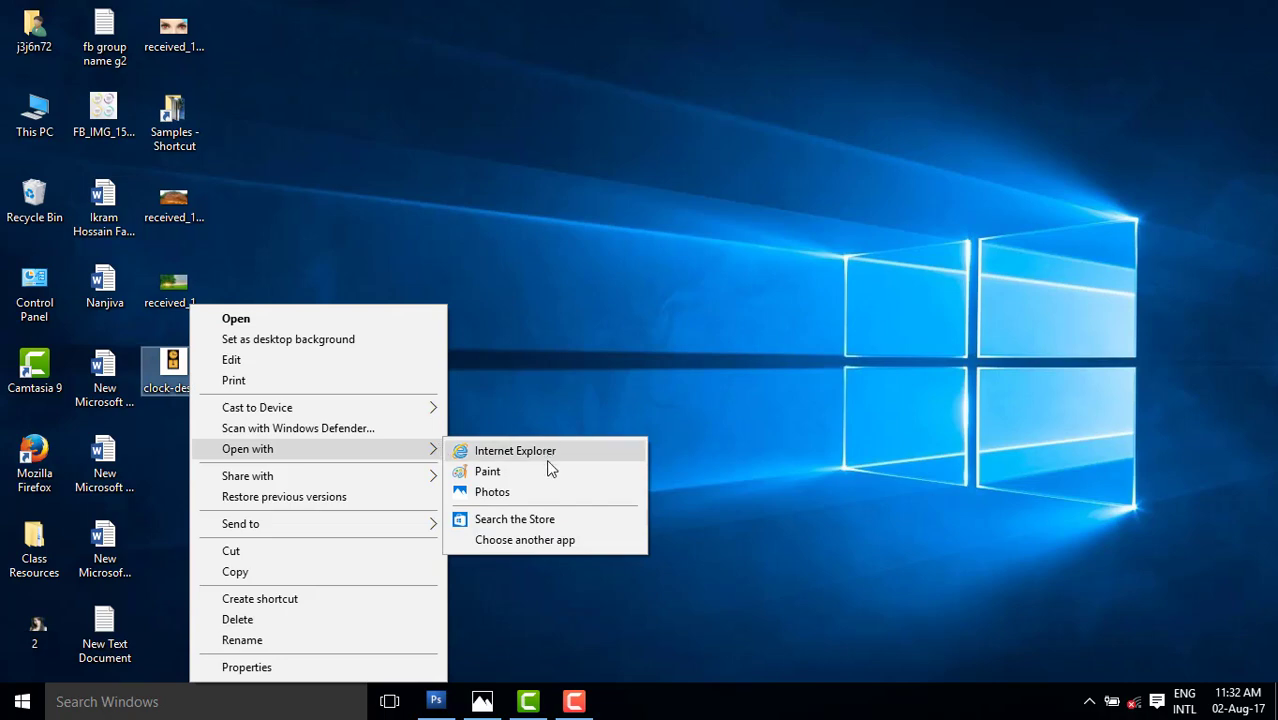
left_click(494, 492)
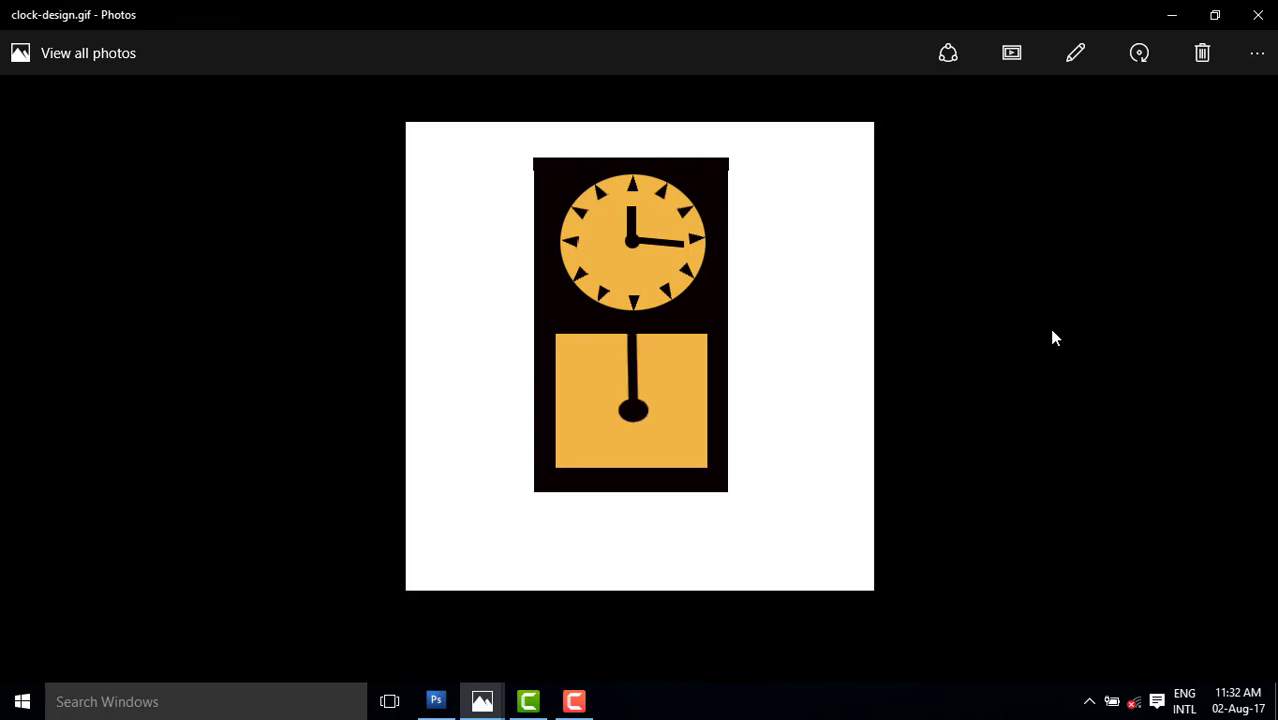
left_click(1257, 15)
left_click(574, 701)
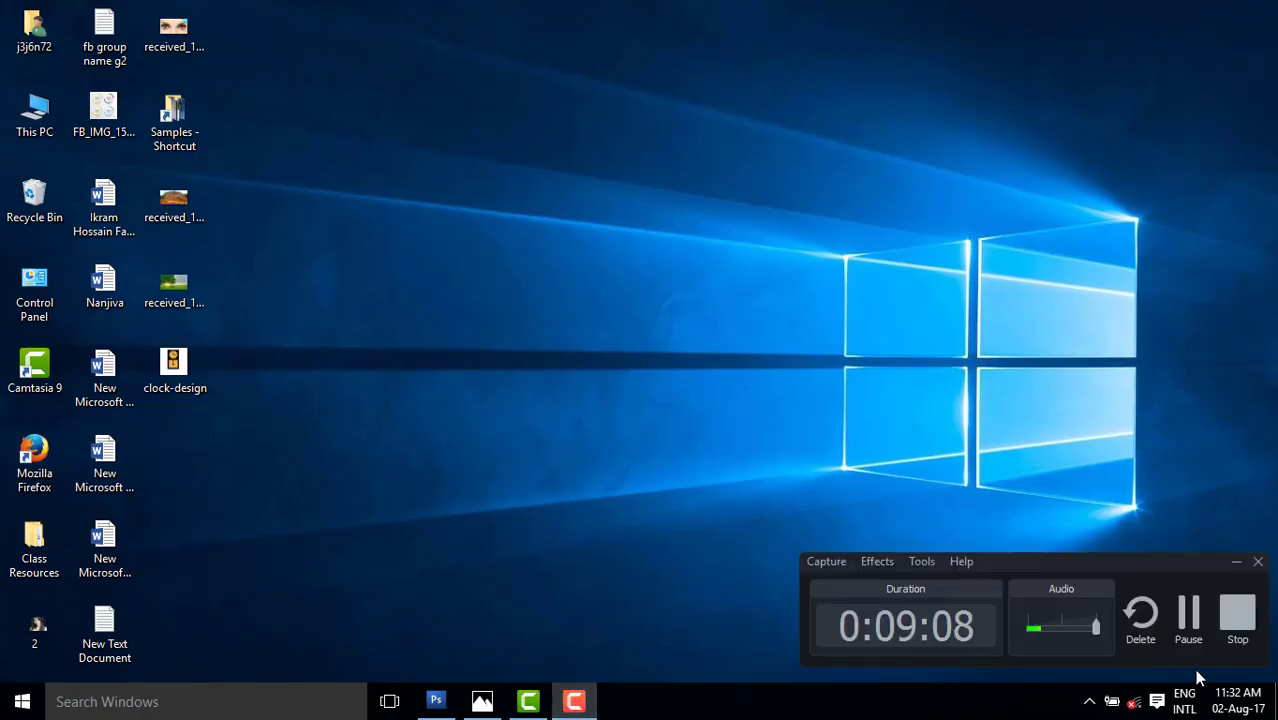